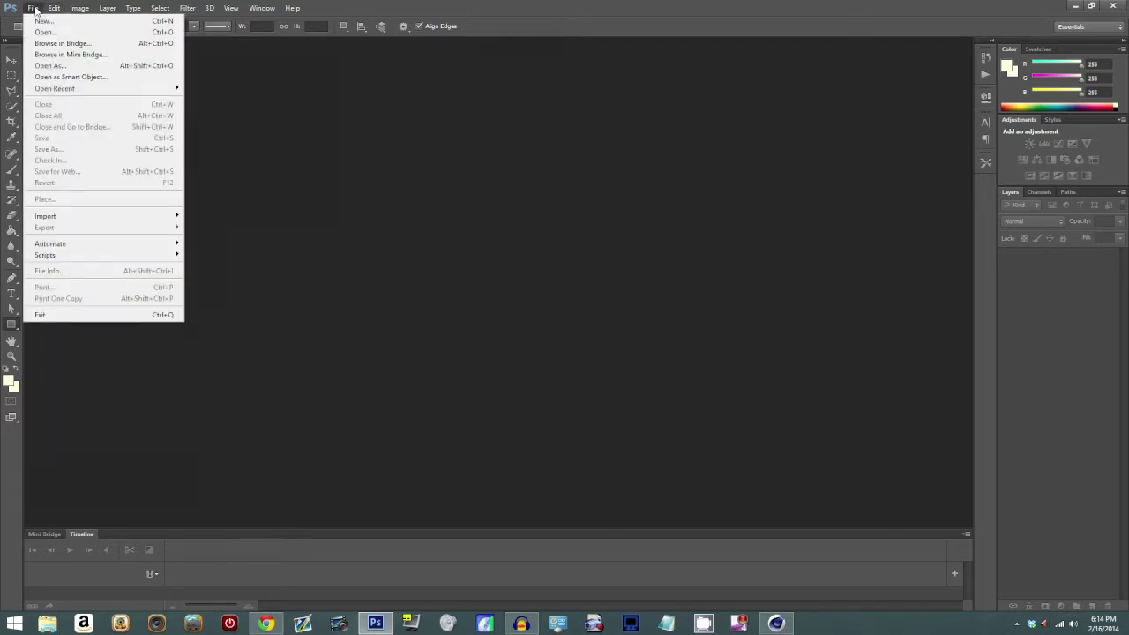
Minimize Photoshop and close the open Audacity recording without saving its changes
click(36, 10)
click(1075, 6)
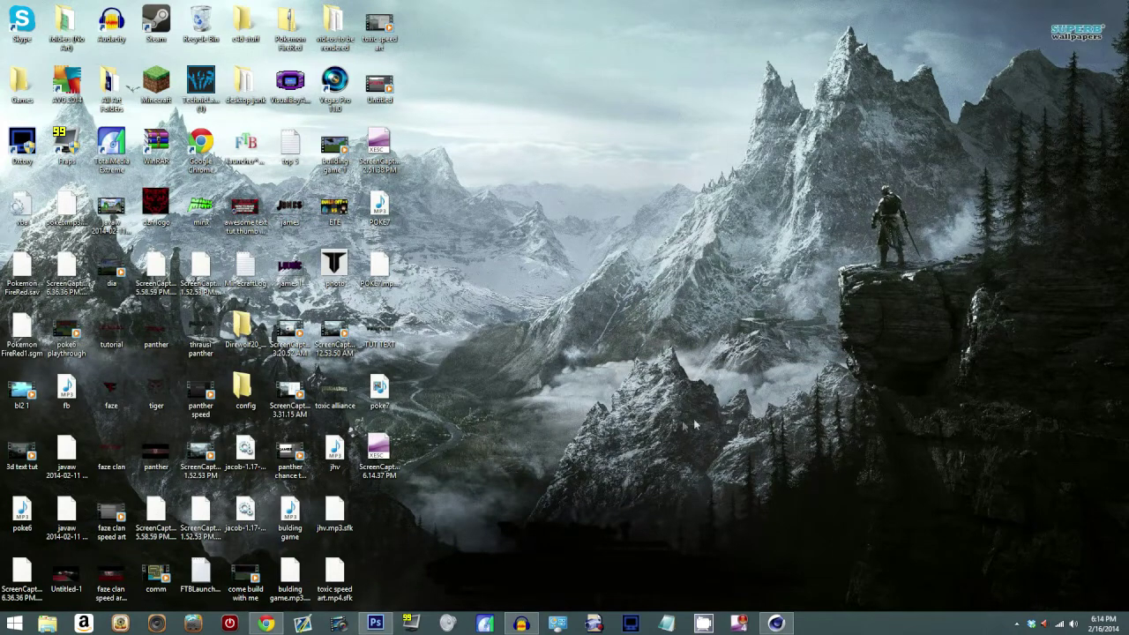
click(522, 624)
click(1000, 220)
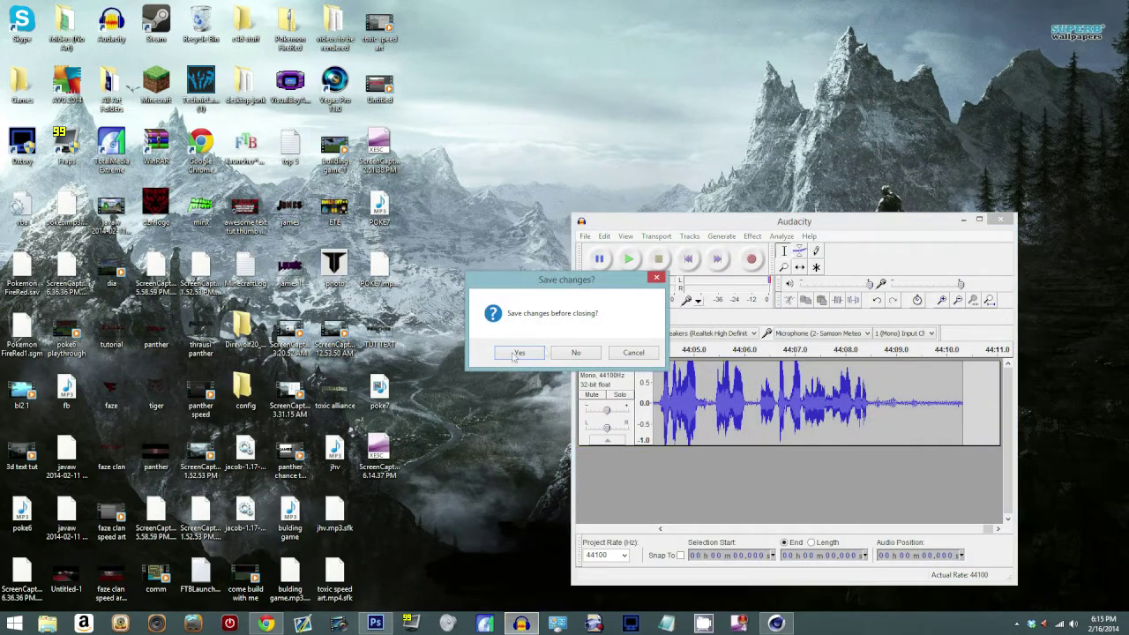
click(580, 353)
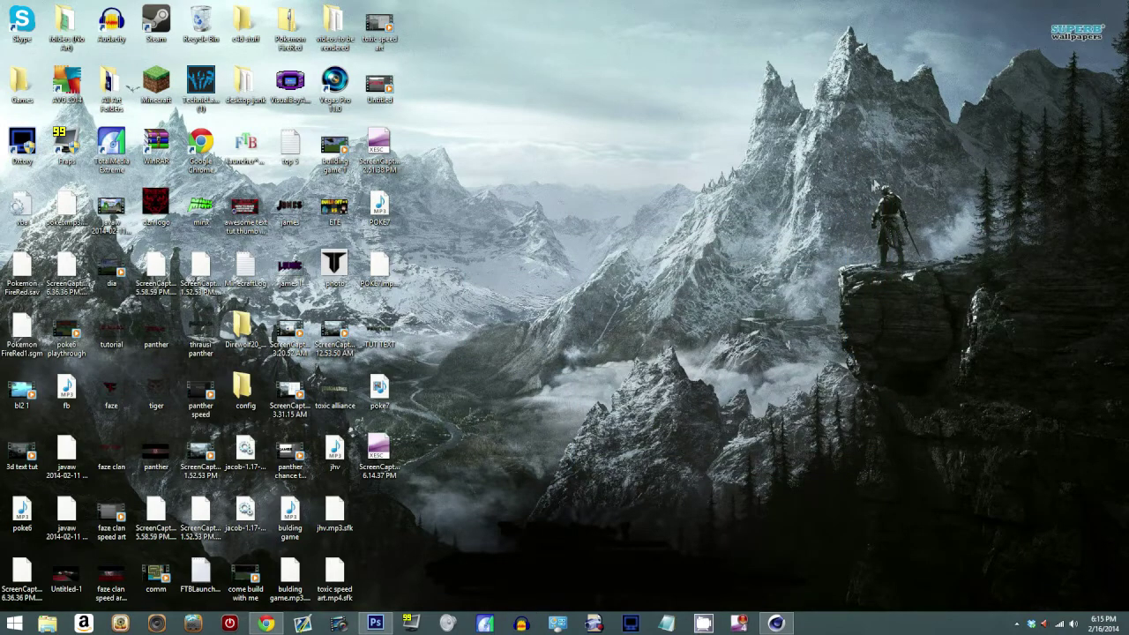
Open the TUT TEXT image from the desktop in Photoshop and activate the Move tool
click(377, 623)
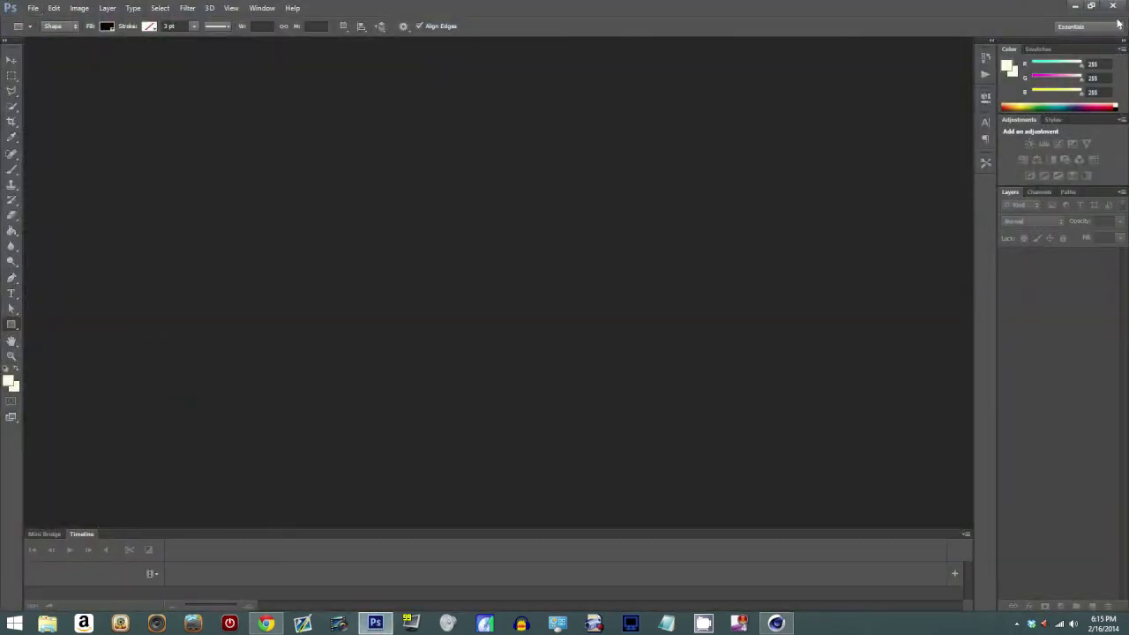
click(1076, 6)
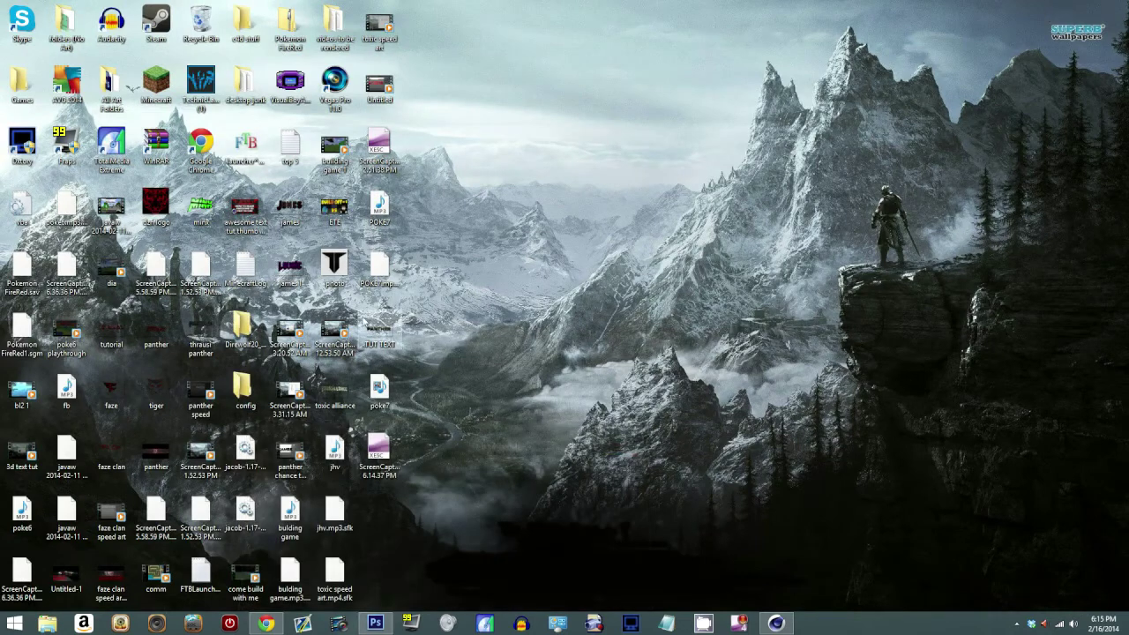
click(386, 333)
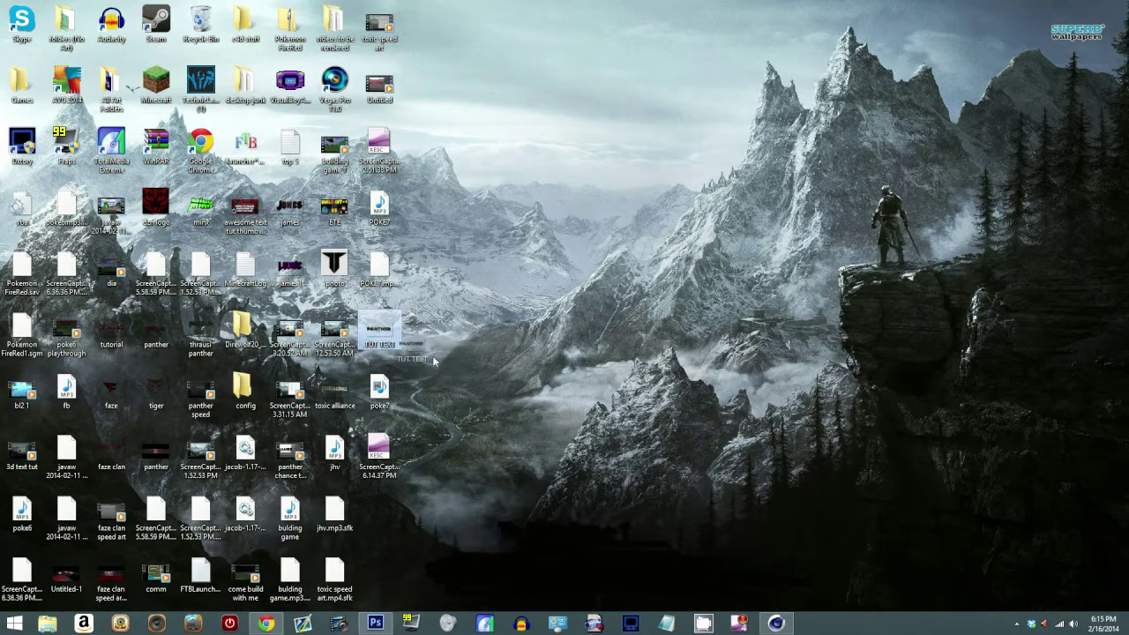
drag(385, 623, 438, 283)
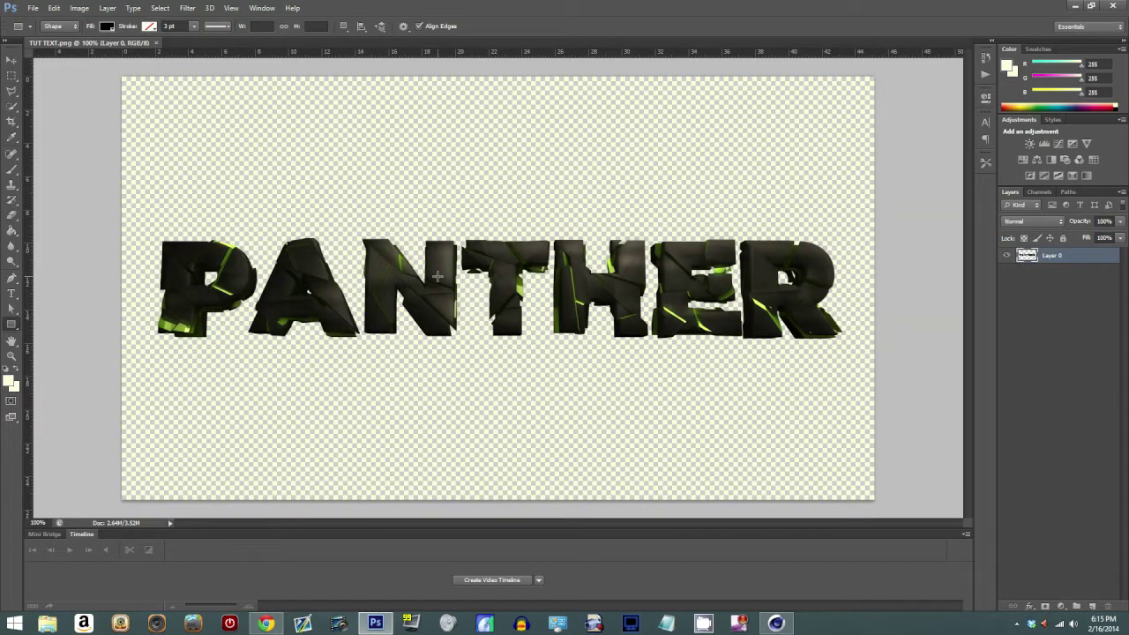
click(11, 59)
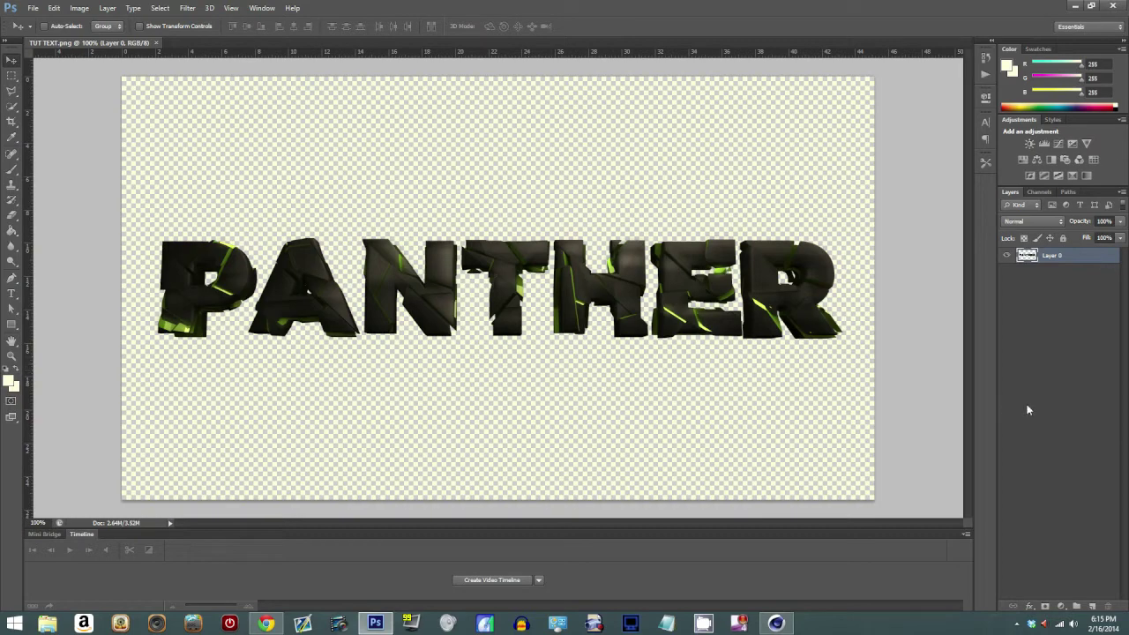
Check the original PANTHER render in the Cinema 4D Picture Viewer, then return to Photoshop
click(776, 624)
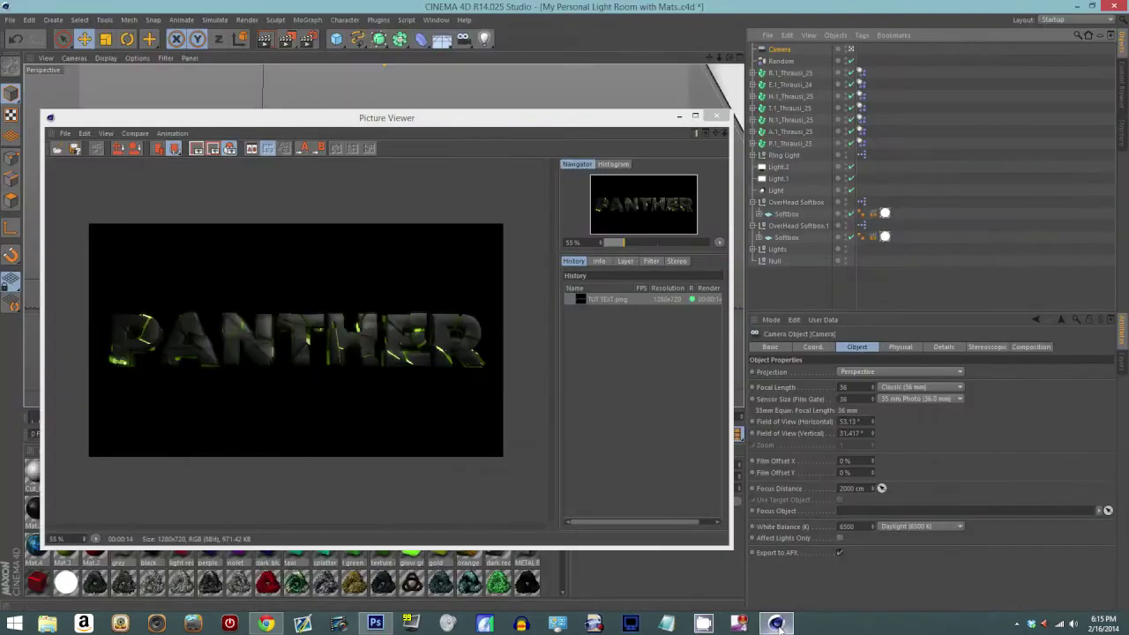
click(776, 623)
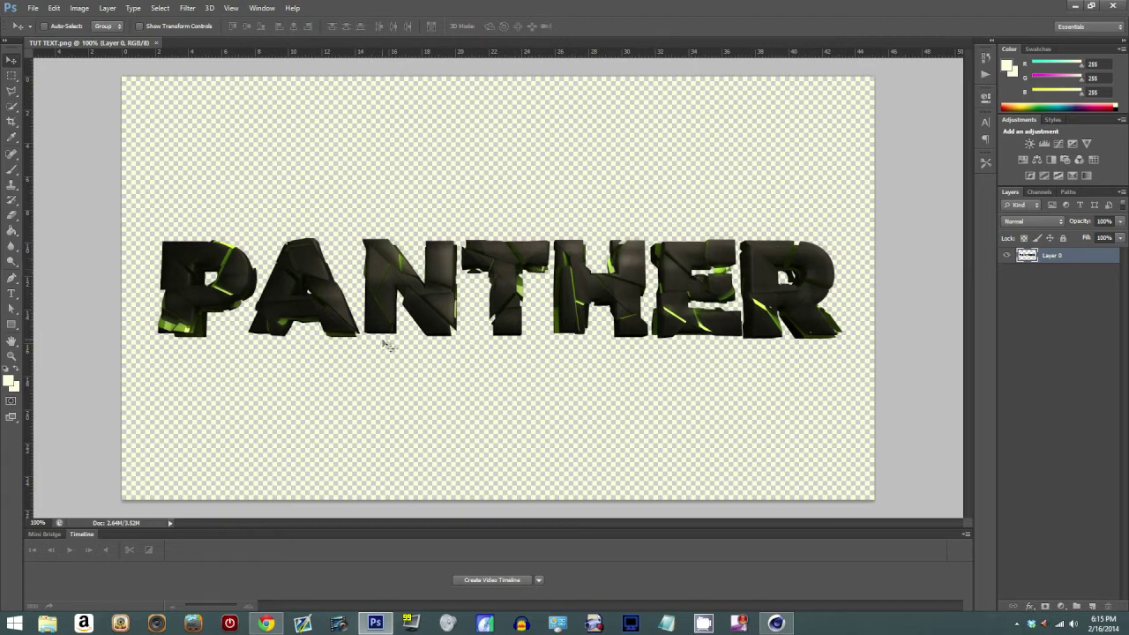
Add a new layer above the PANTHER text and fill it with black (000000)
click(1034, 370)
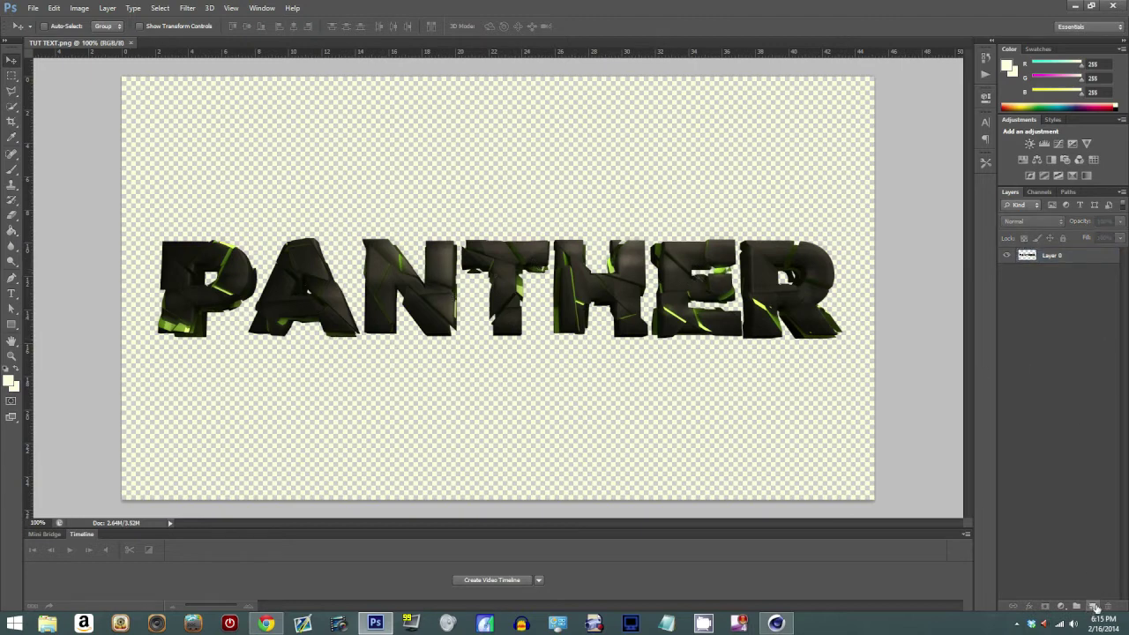
click(1094, 608)
click(12, 232)
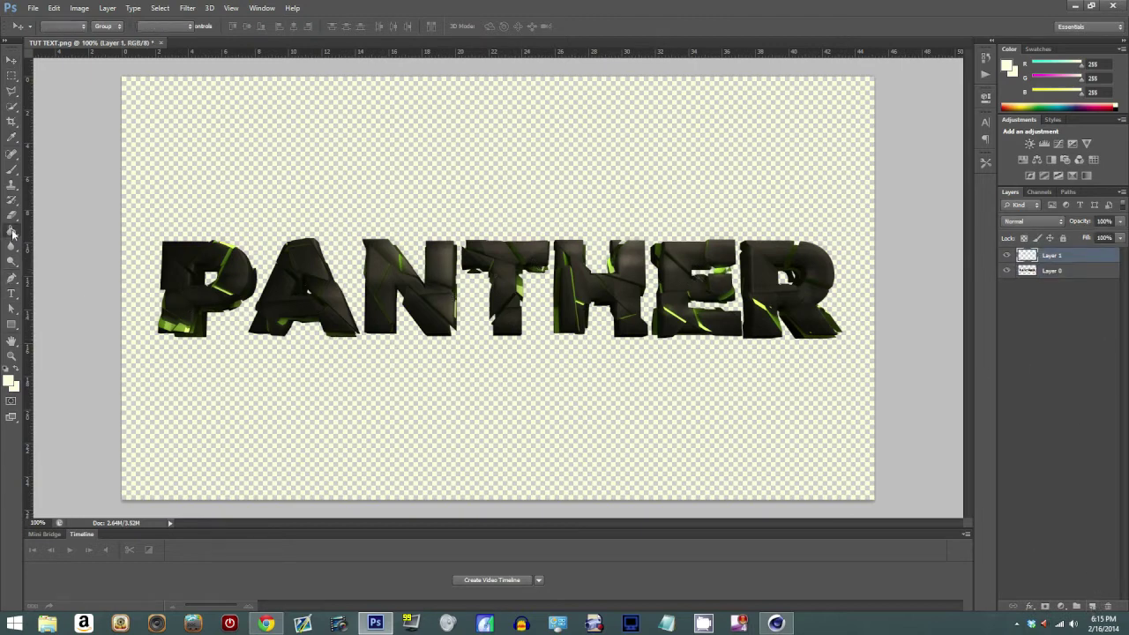
click(10, 381)
drag(423, 508, 351, 549)
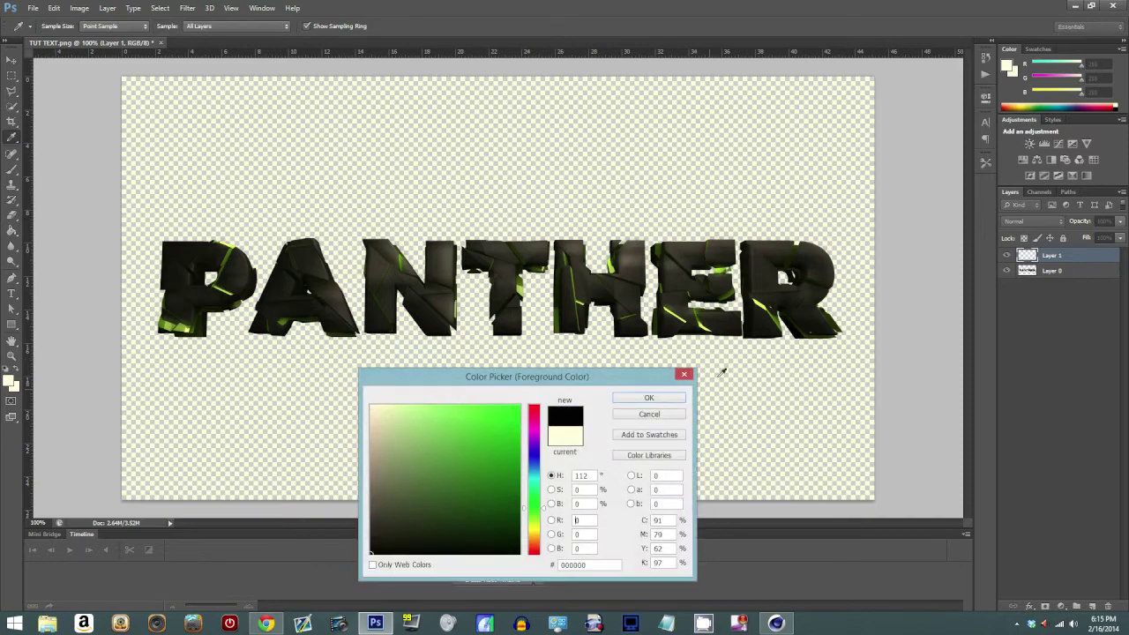
click(654, 404)
click(768, 395)
Move the black layer beneath the PANTHER text layer, leaving its layer style options unchanged
drag(1073, 256, 1061, 304)
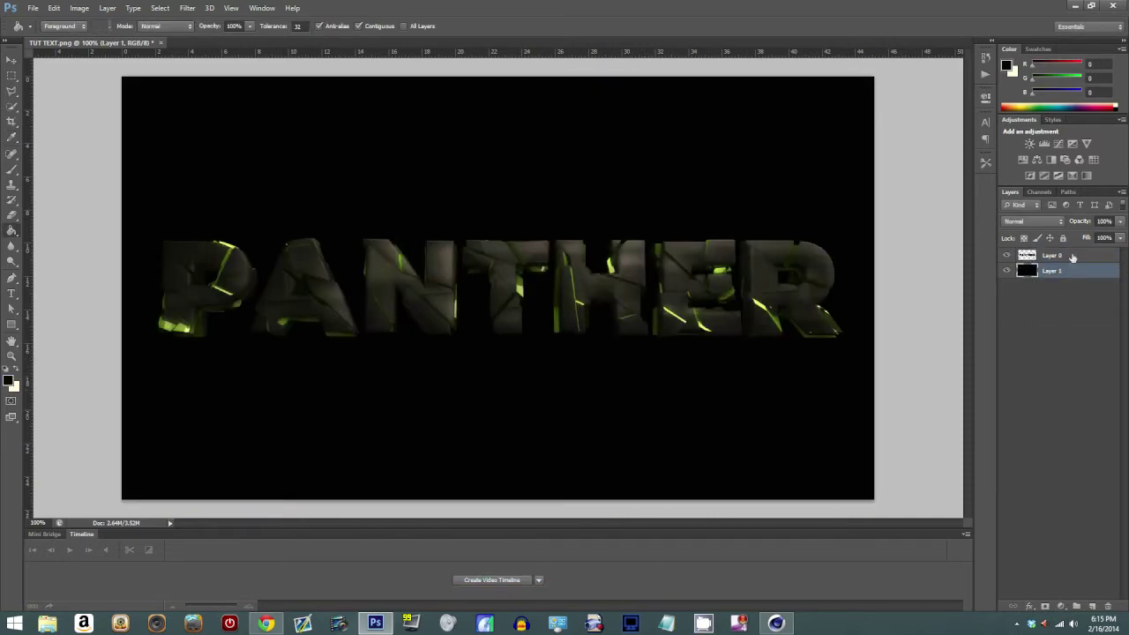
double_click(1112, 274)
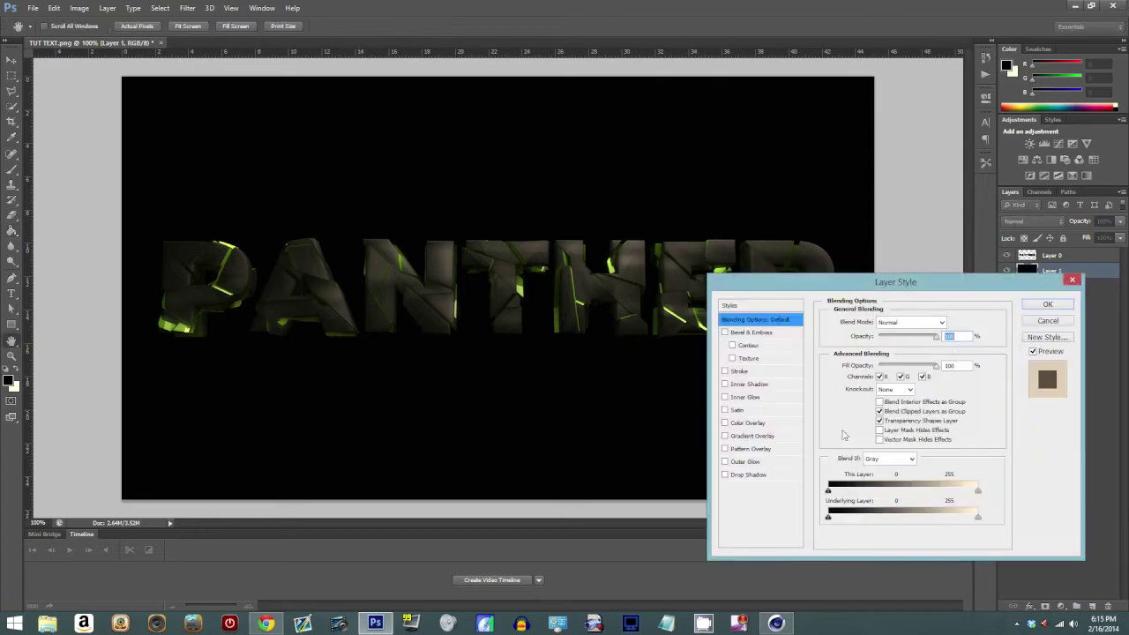
click(1050, 322)
Draw a cream-filled rectangle of about 1181 × 196 px covering the whole PANTHER text
click(1118, 254)
click(11, 325)
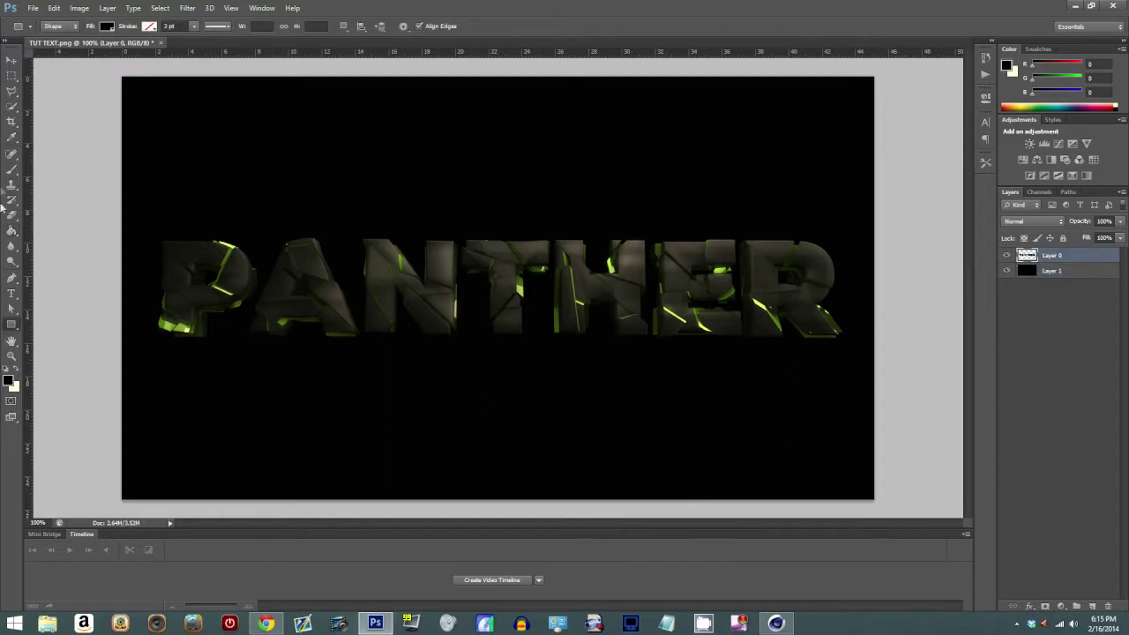
click(107, 27)
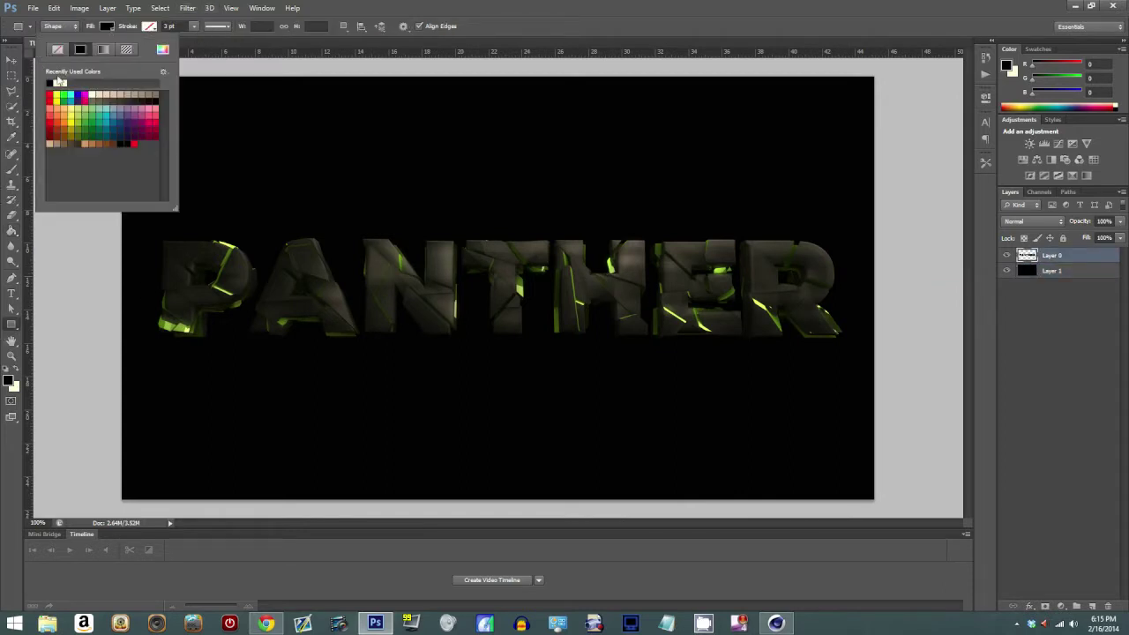
click(62, 83)
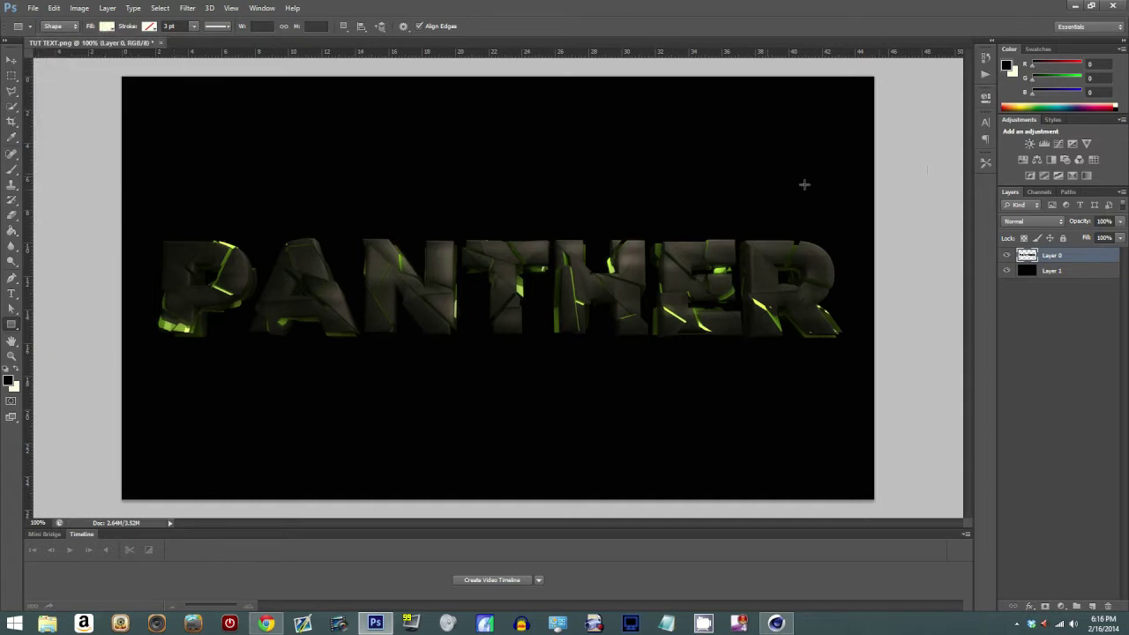
drag(151, 231, 844, 346)
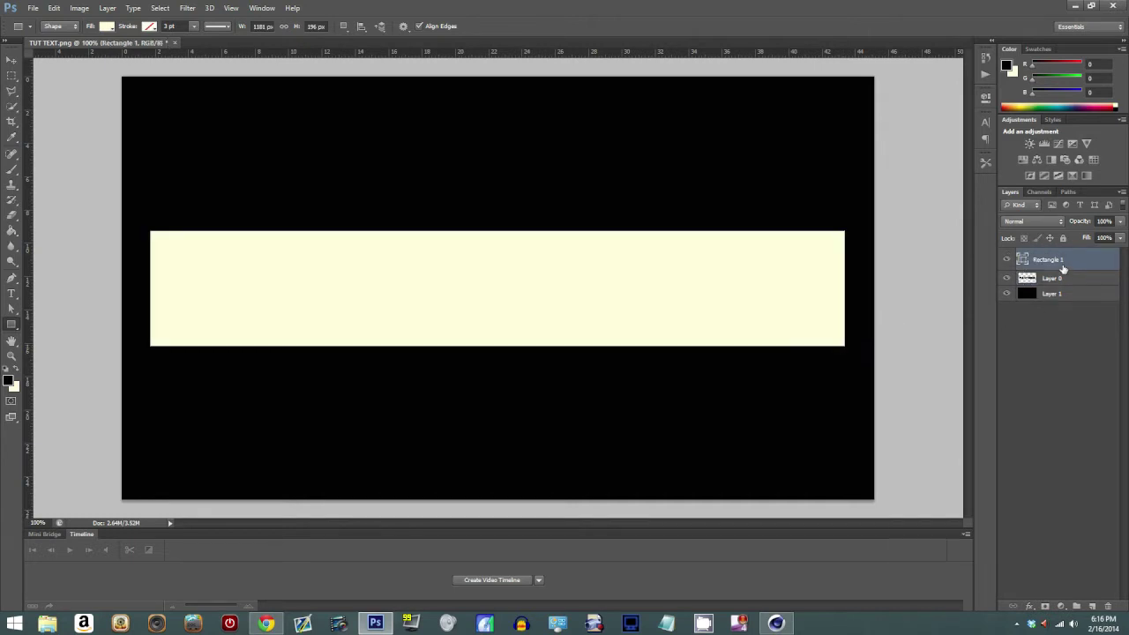
Clip the cream rectangle to the text layer and set its blend mode to Overlay
right_click(1064, 269)
click(1015, 308)
click(1032, 222)
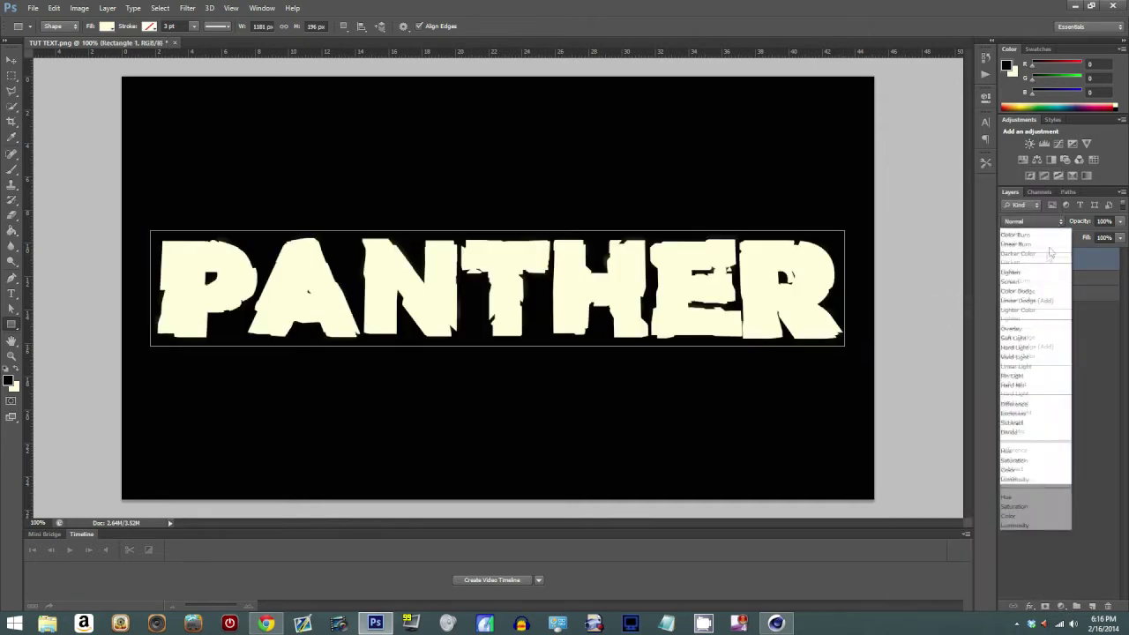
click(1015, 376)
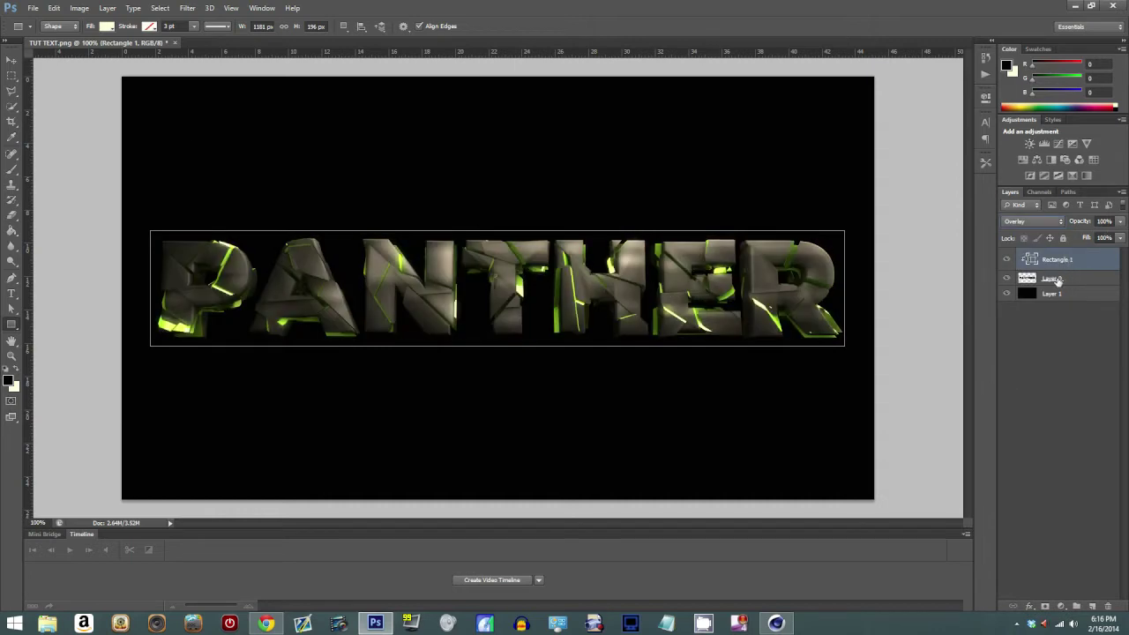
Merge the clipped rectangle with the PANTHER text layer
shift+click(1057, 280)
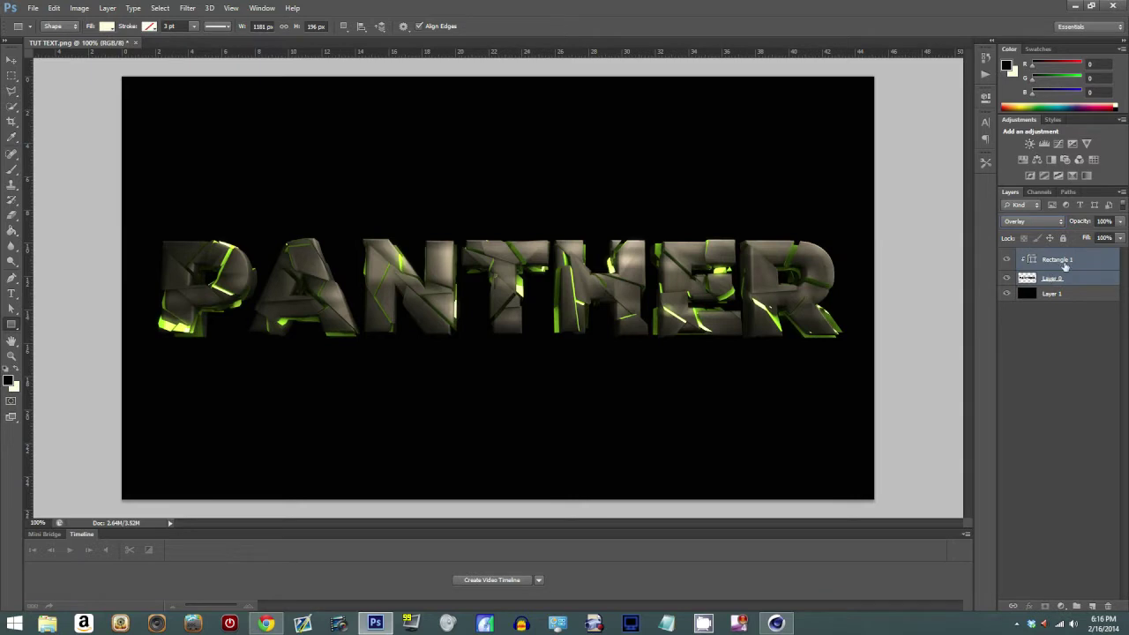
key(ctrl+e)
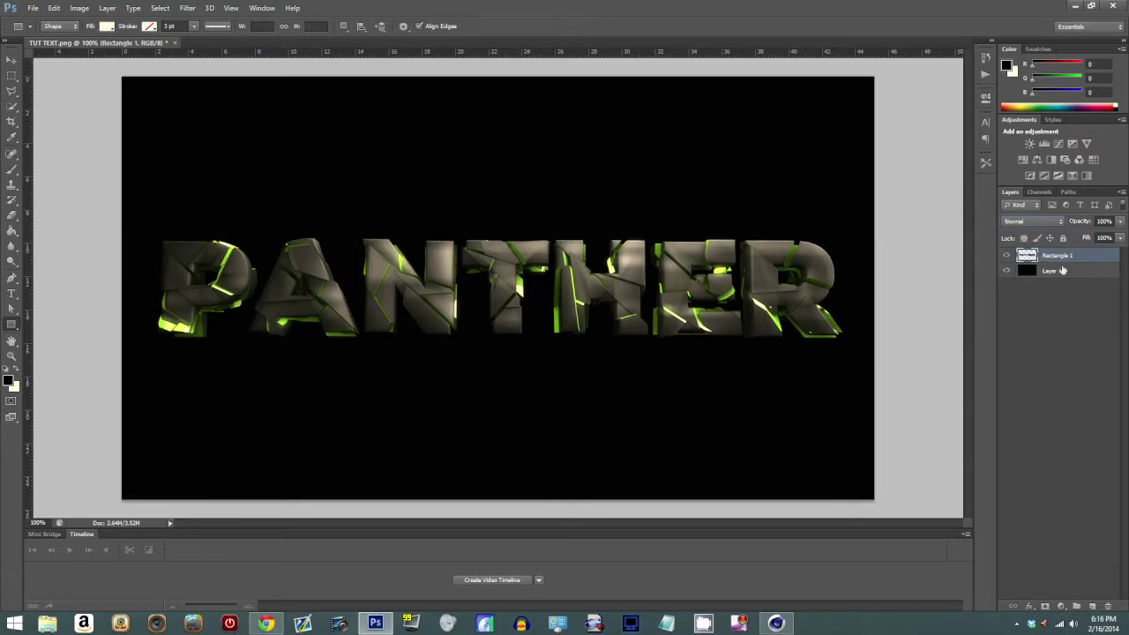
right_click(1066, 262)
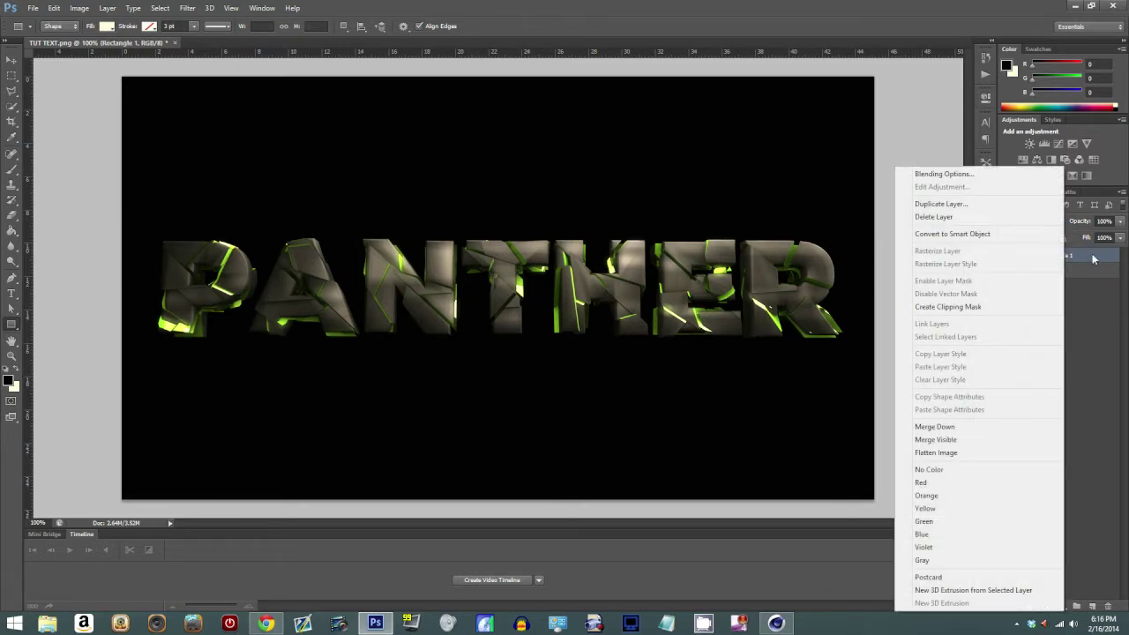
click(1094, 259)
right_click(1081, 257)
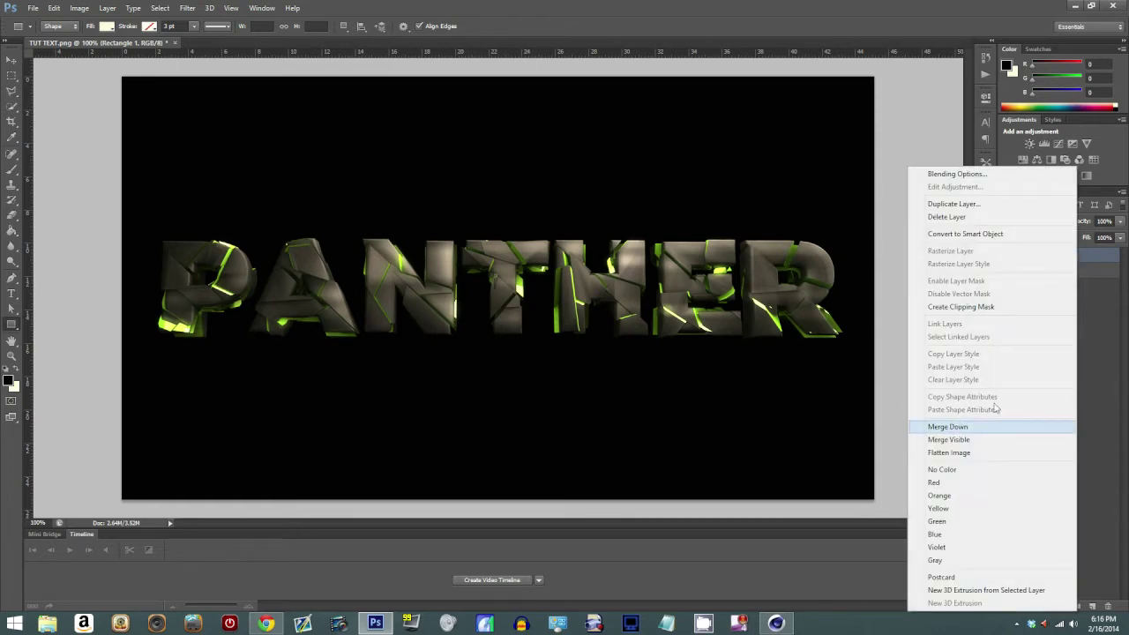
click(1103, 396)
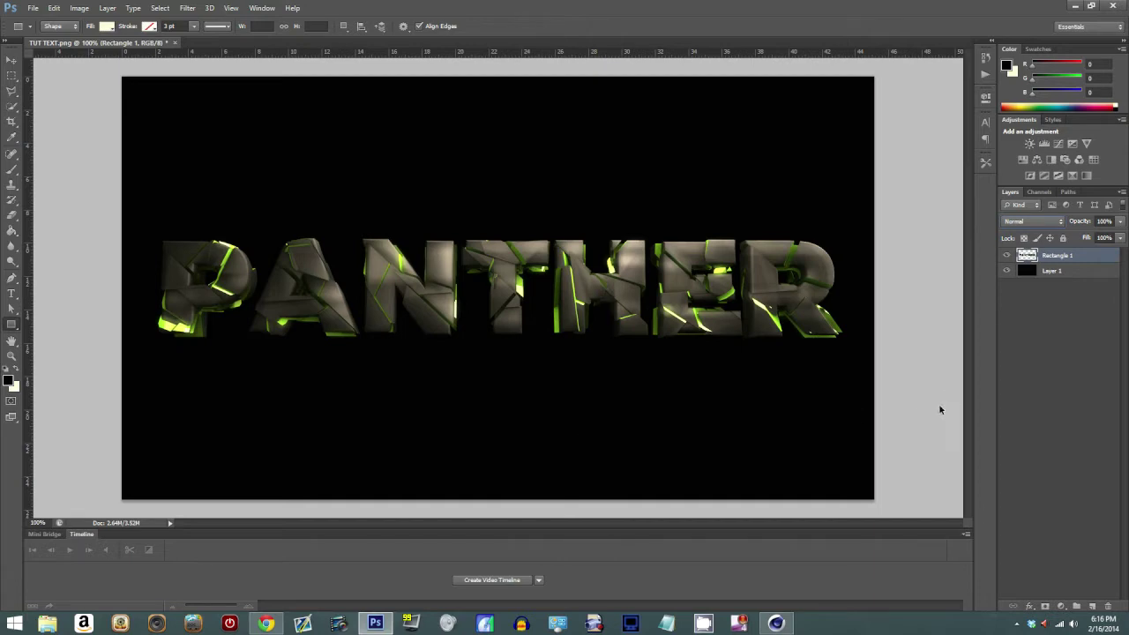
Undo the merge, Overlay blending, clipping and rectangle, and select the PANTHER text layer
key(ctrl+z)
key(ctrl+alt+z)
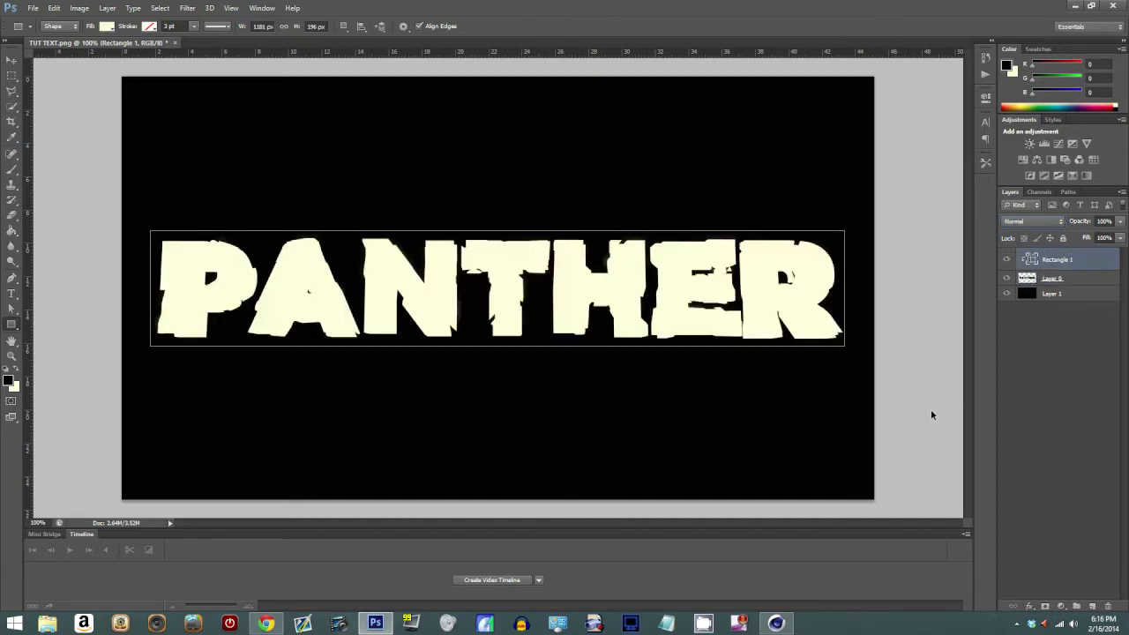
key(ctrl+alt+z)
key(ctrl+alt+z)
key(ctrl+alt+z)
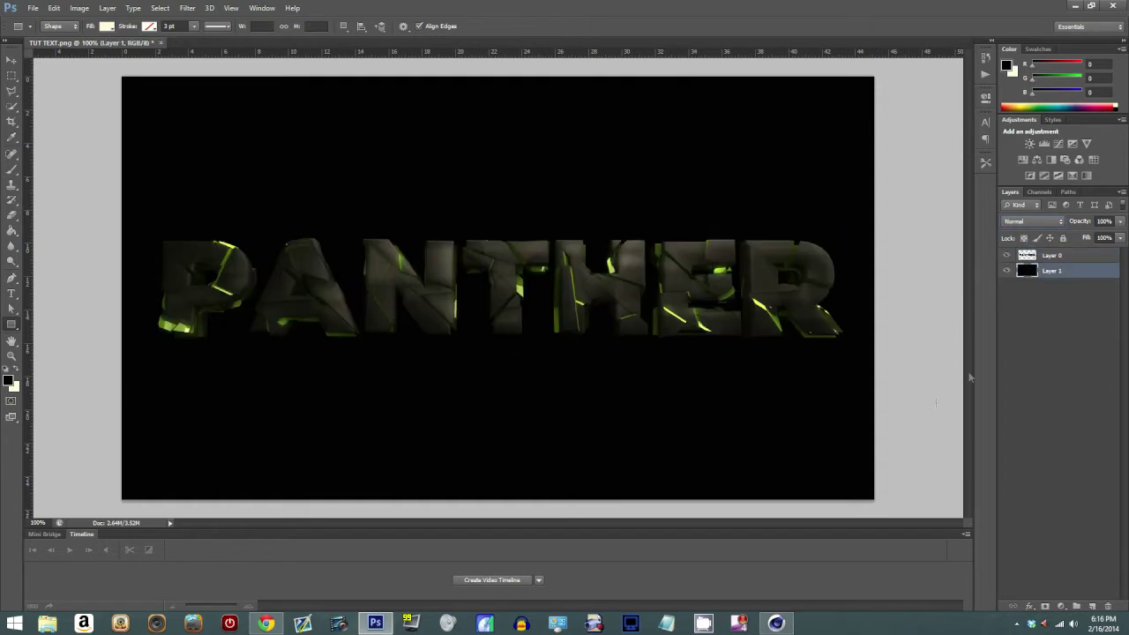
click(1059, 256)
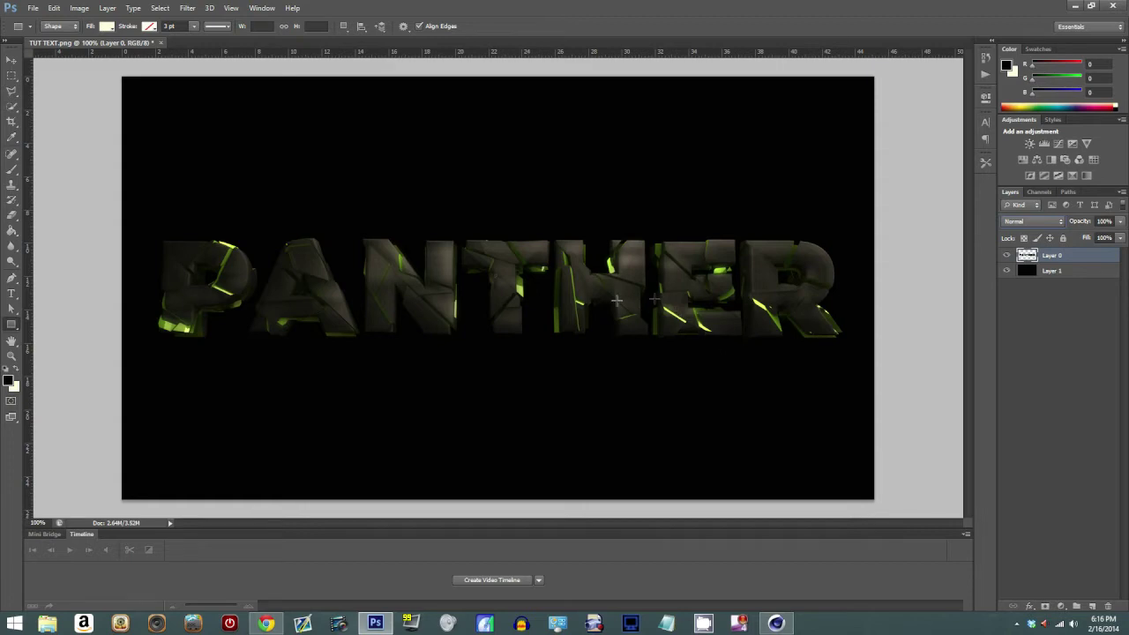
click(1061, 371)
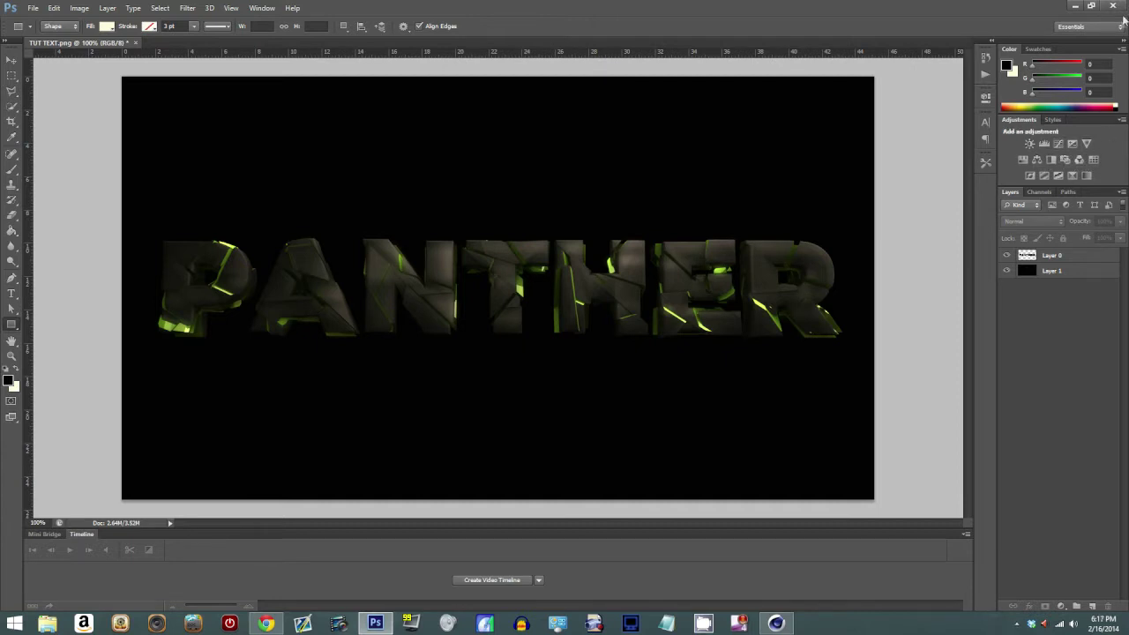
click(1105, 27)
click(1073, 40)
click(1038, 49)
click(1010, 48)
click(1038, 49)
click(1010, 49)
Add a Gradient Map adjustment layer and apply a light-to-bright-green gradient preset to it
click(12, 58)
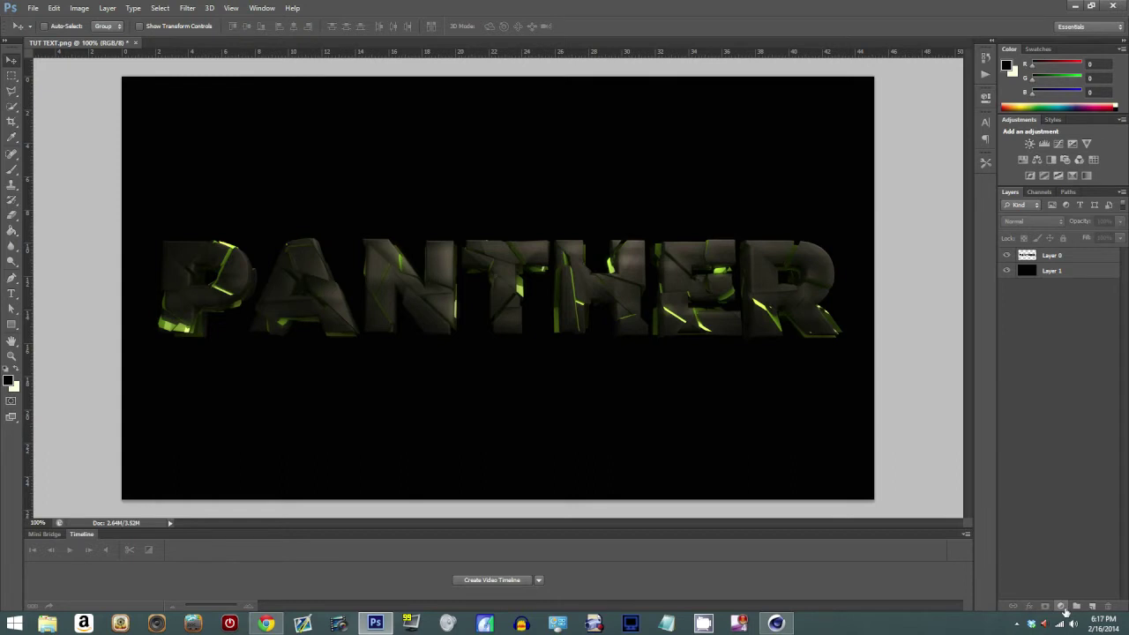
click(1062, 607)
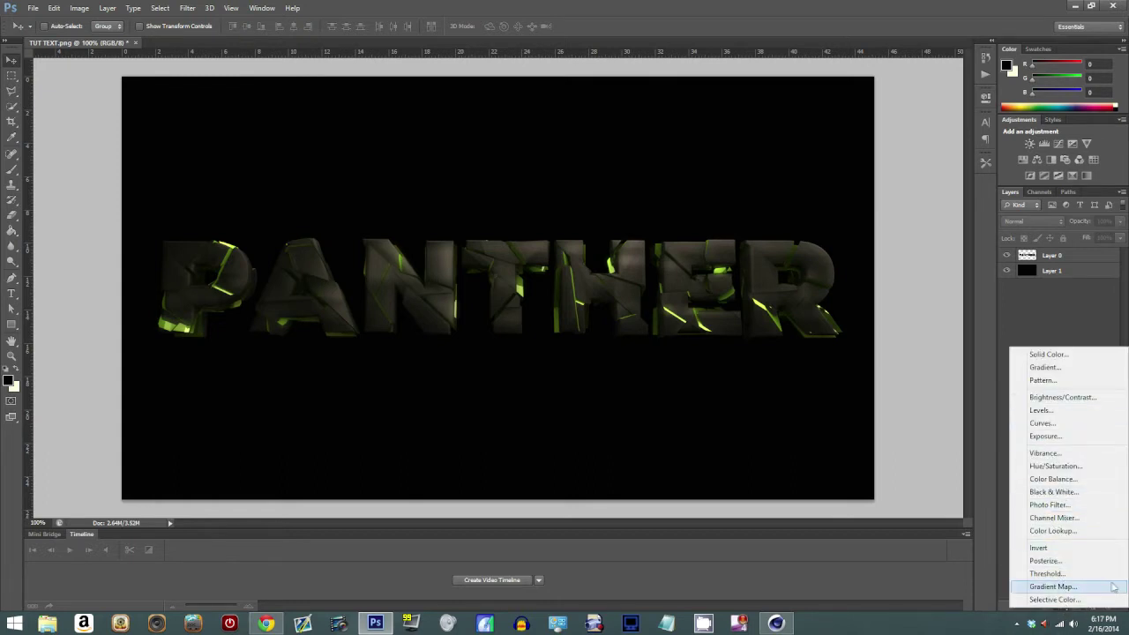
click(1053, 587)
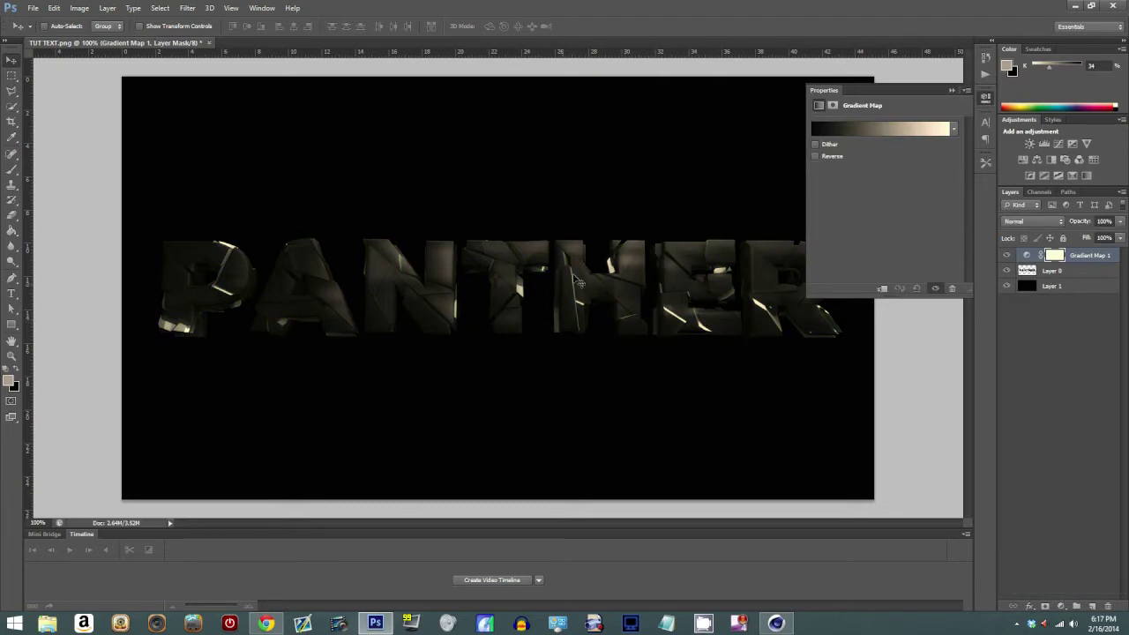
click(952, 130)
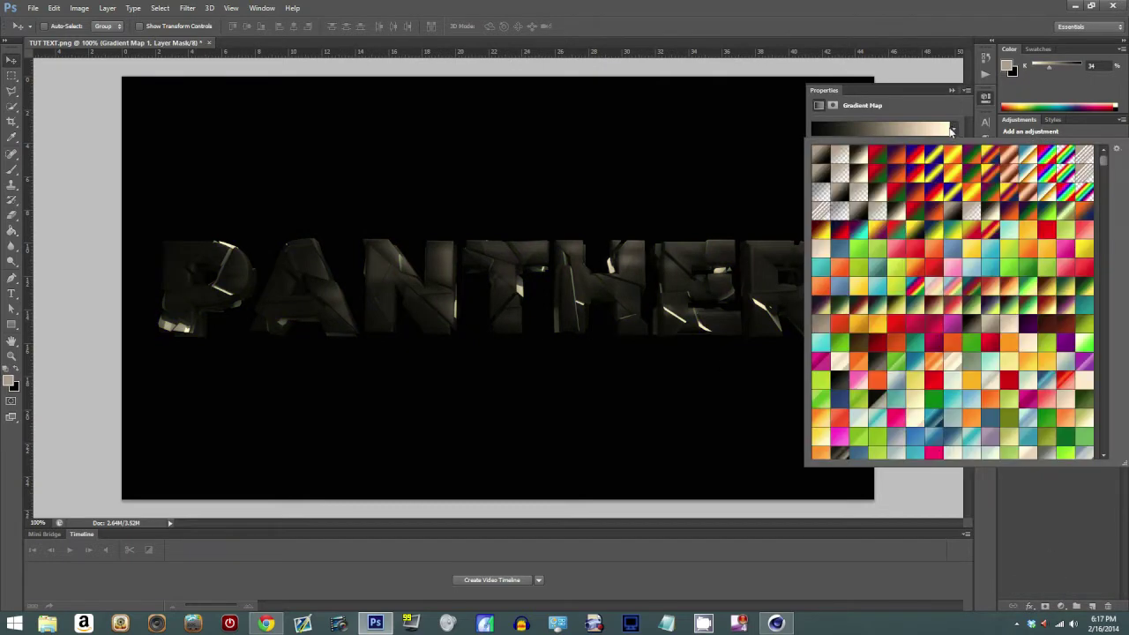
scroll(858, 363, down, 2)
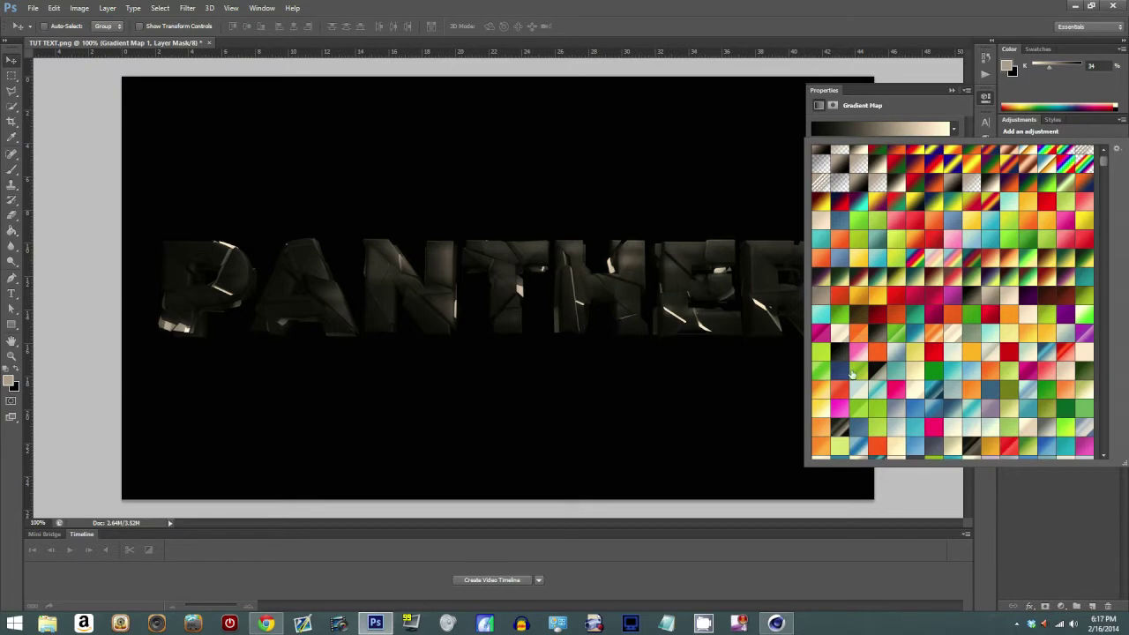
click(819, 375)
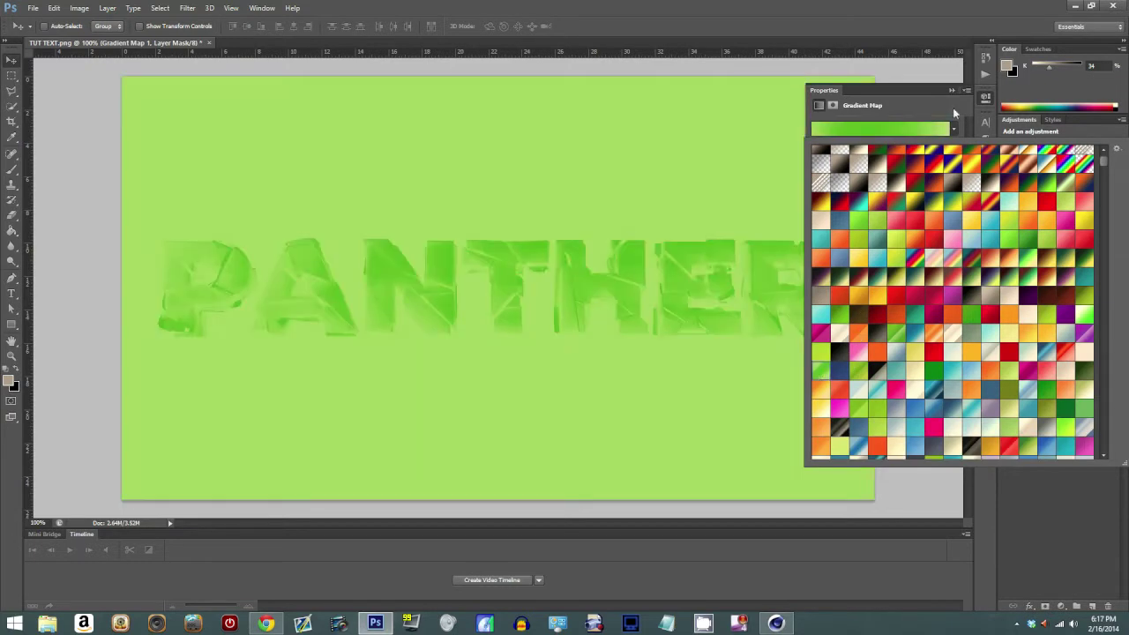
click(953, 113)
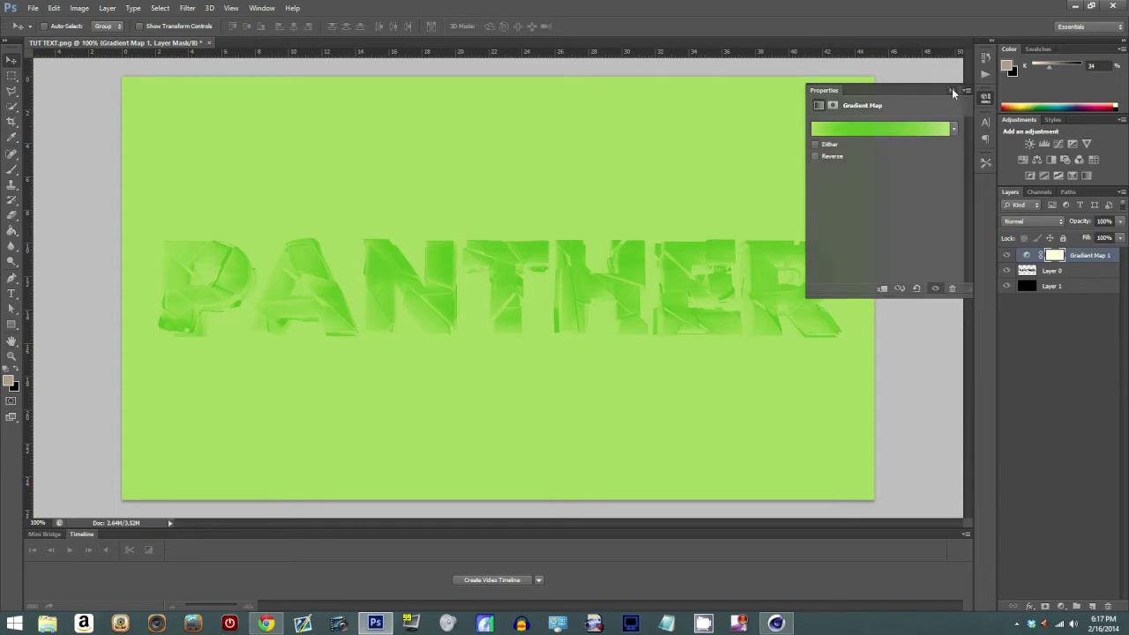
click(952, 90)
Set the Gradient Map layer's blend mode to Overlay and lower its opacity to about 28%
click(1032, 222)
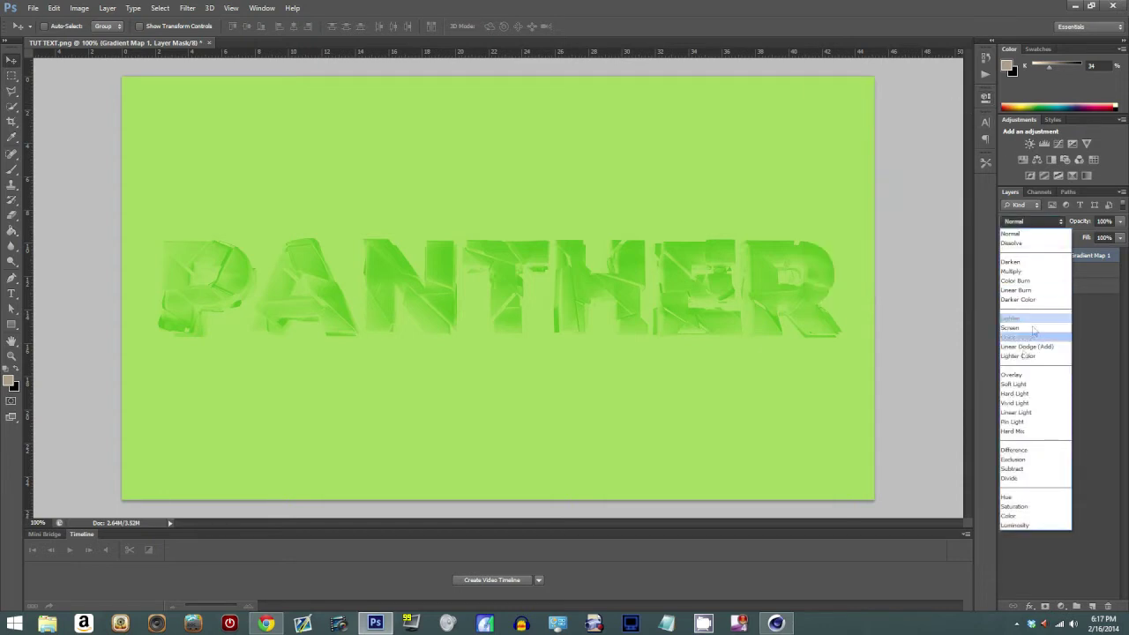
click(1013, 374)
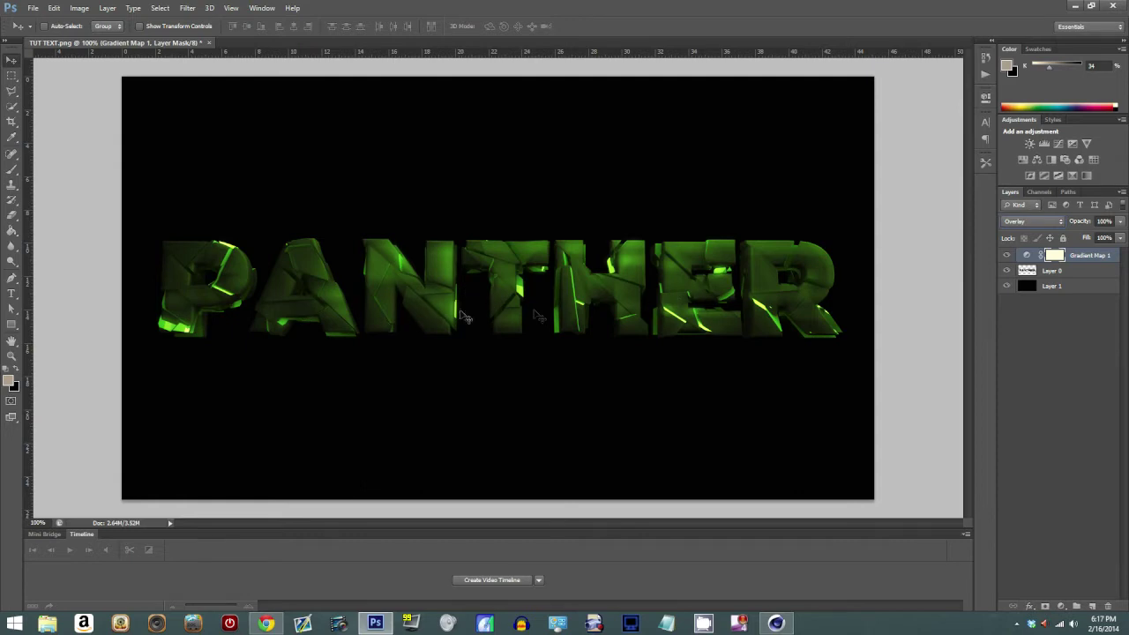
click(1121, 223)
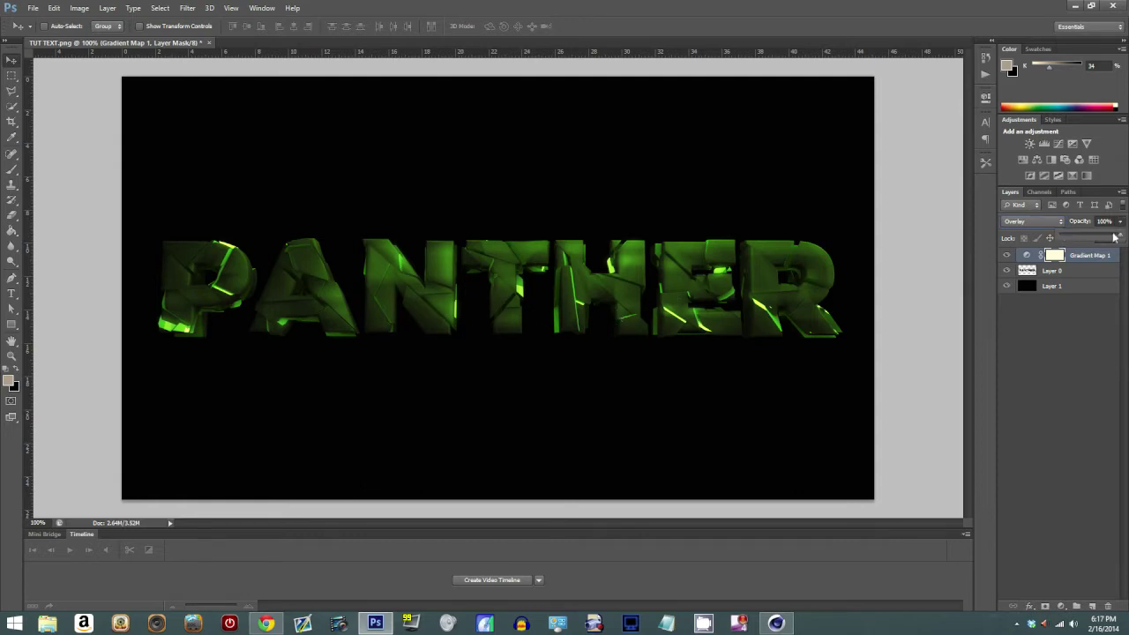
drag(1113, 238, 1069, 240)
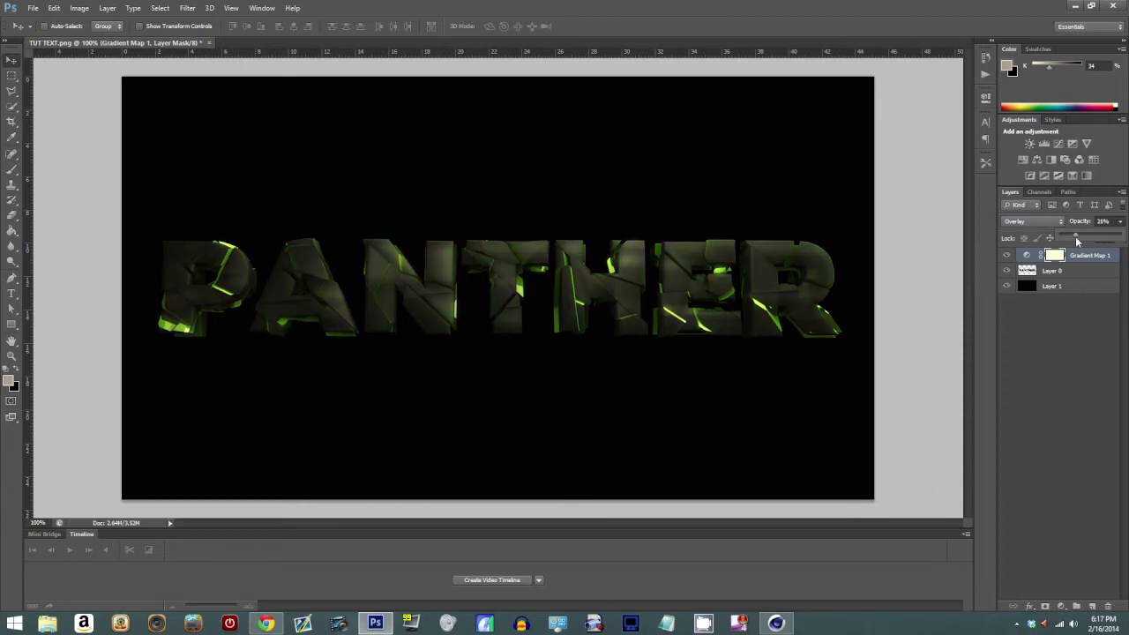
click(1033, 319)
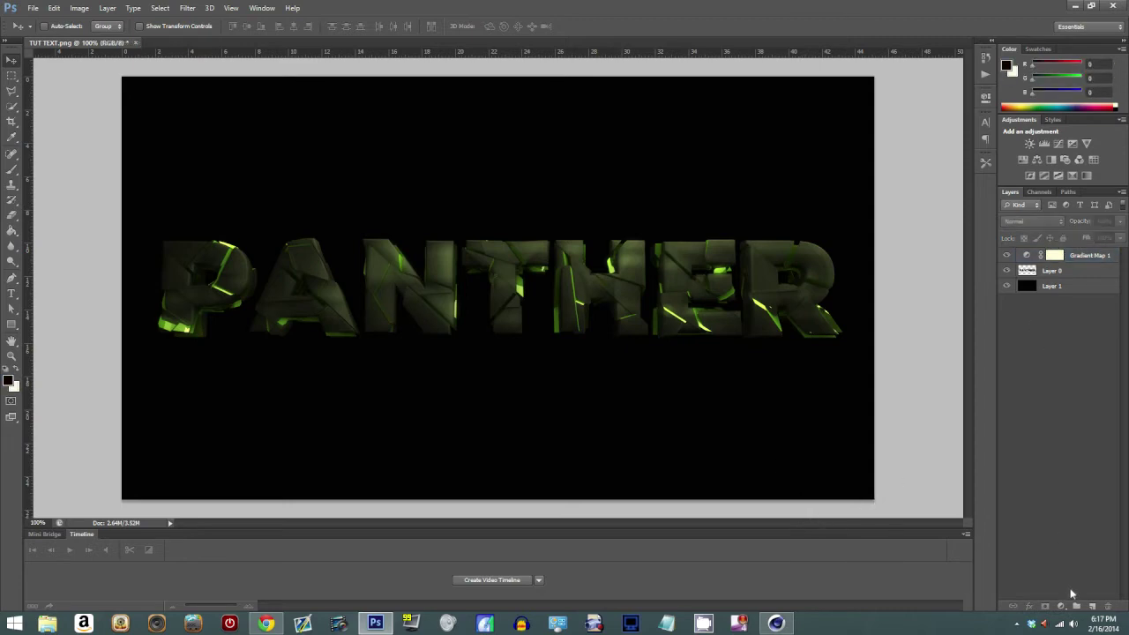
Hide the Gradient Map layer and select the PANTHER text layer
click(1075, 609)
click(1062, 331)
click(1070, 274)
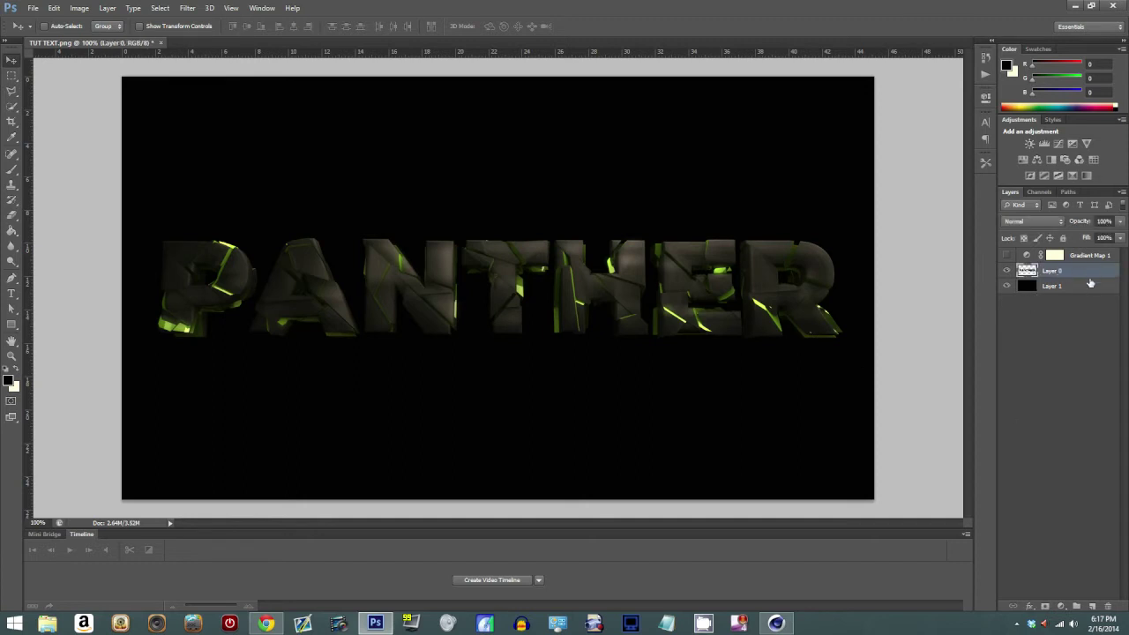
right_click(1090, 281)
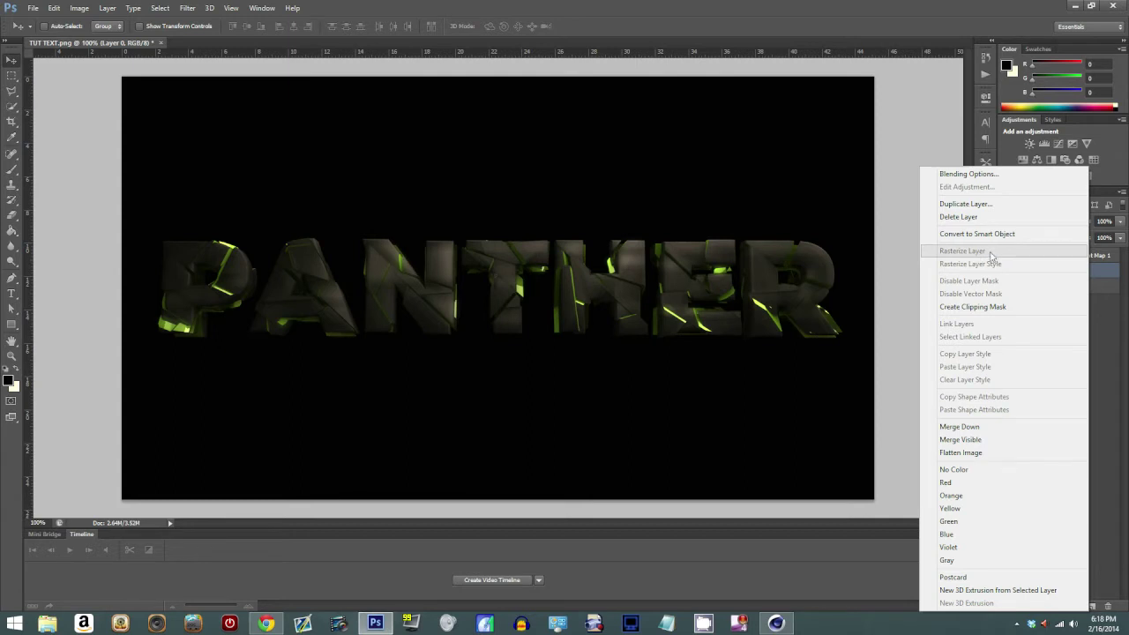
click(1109, 330)
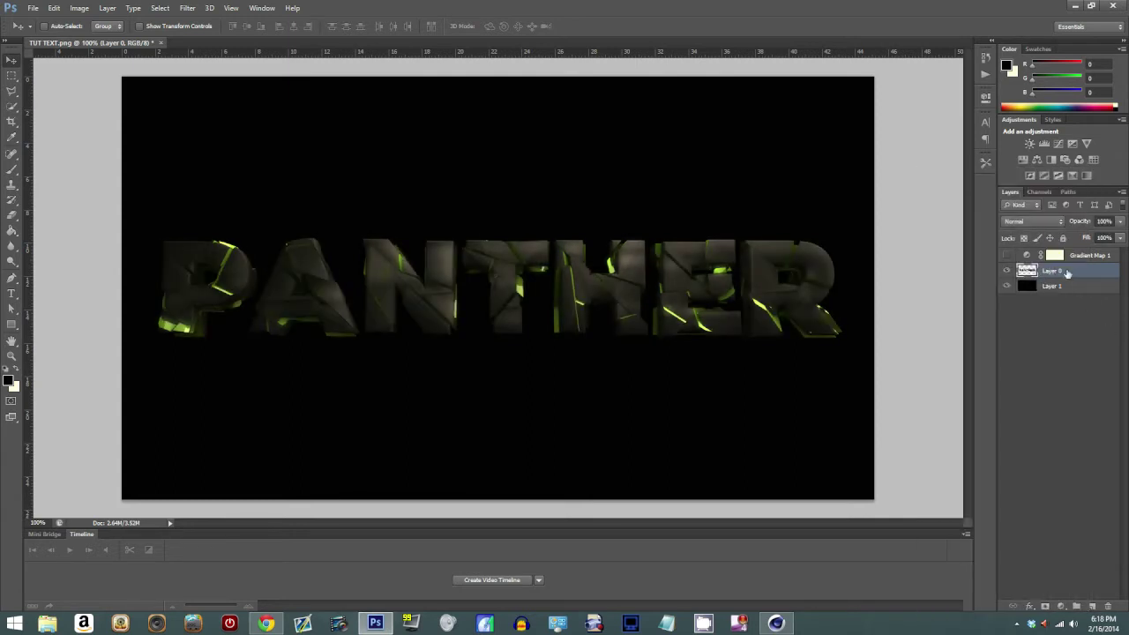
Recolor the PANTHER text layer with Hue/Saturation, using Hue +180, Saturation +47 and Lightness -15
key(ctrl+u)
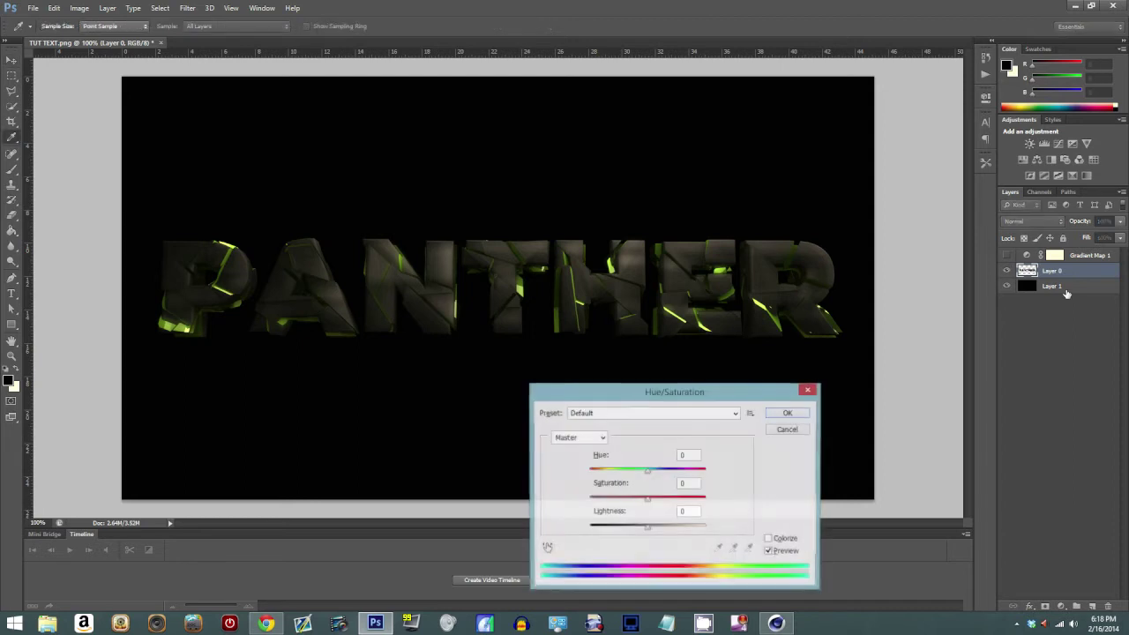
drag(647, 473, 716, 481)
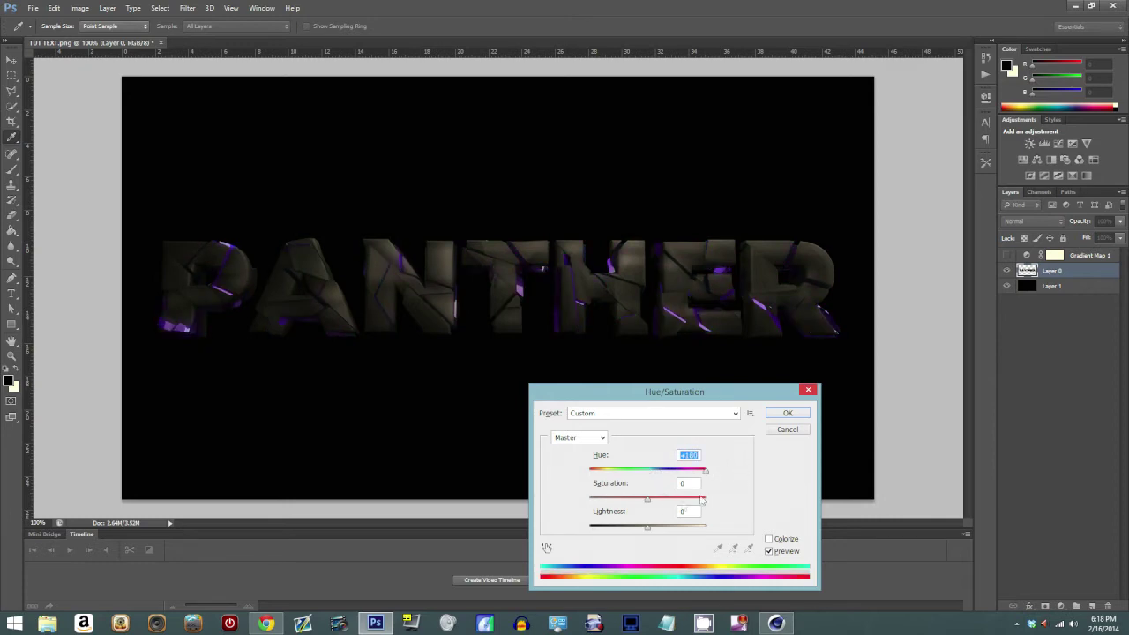
drag(647, 499, 1070, 472)
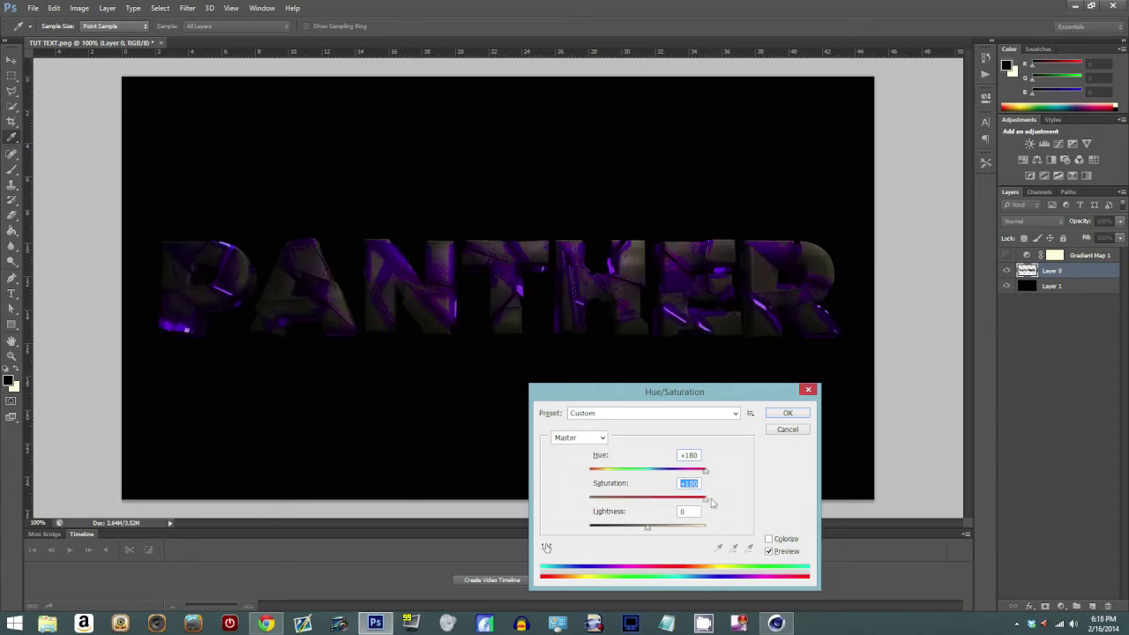
drag(706, 505, 674, 501)
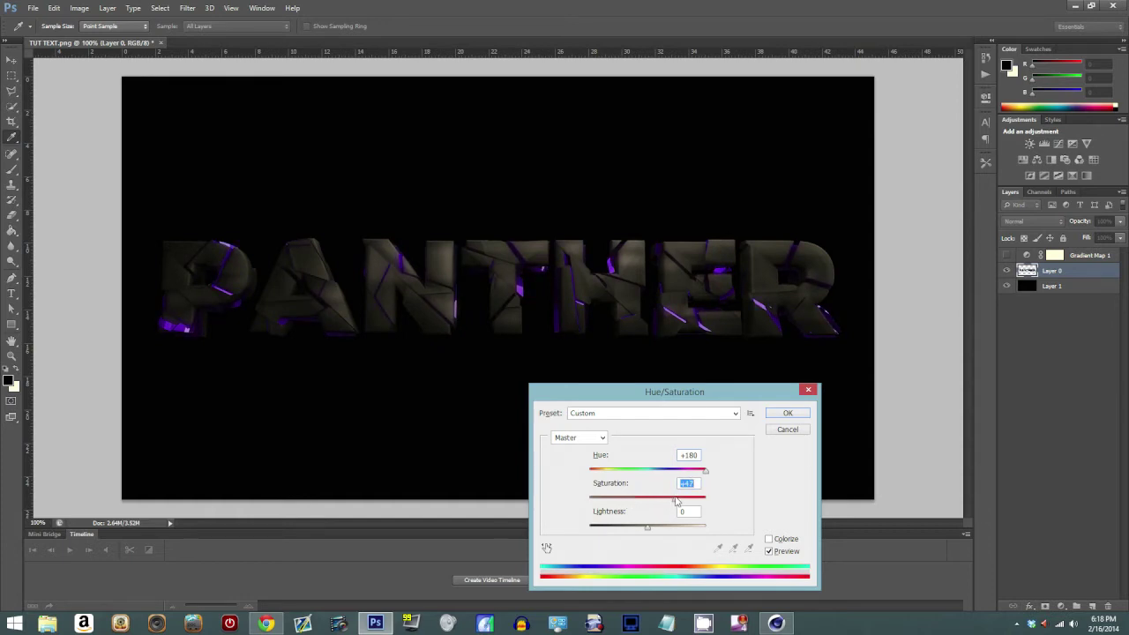
drag(647, 527, 642, 533)
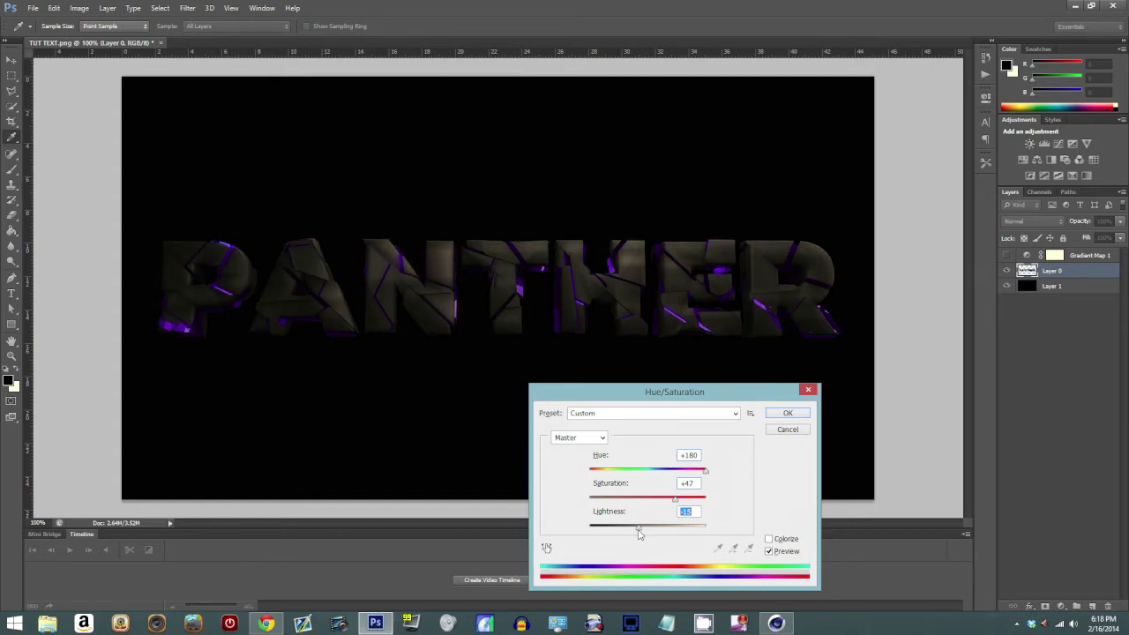
click(789, 414)
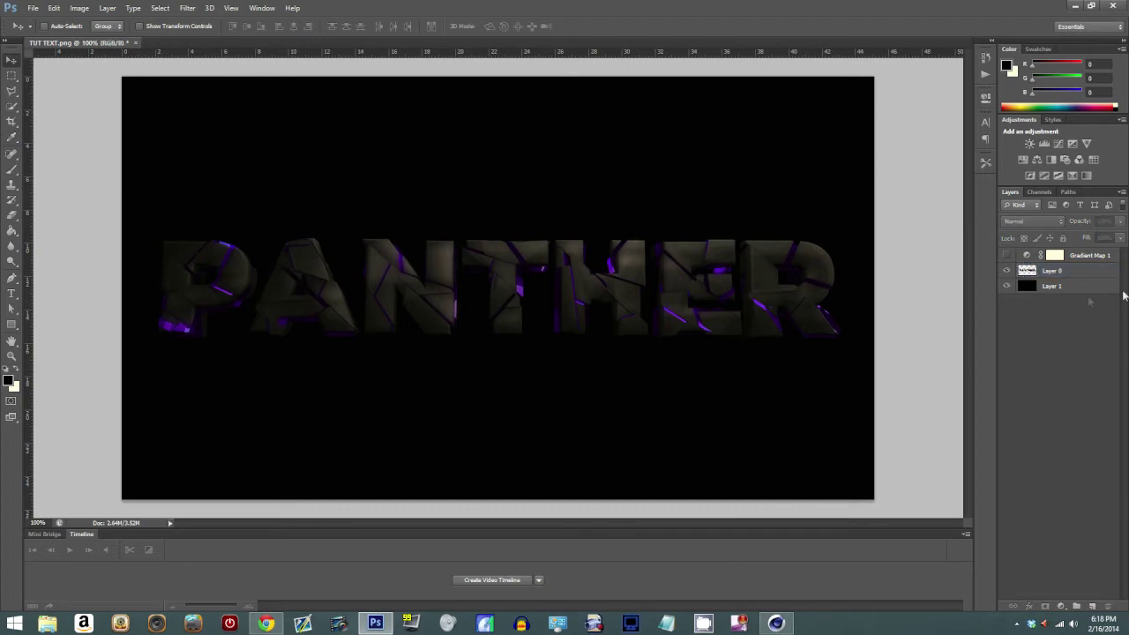
Add a Curves adjustment layer and bend the RGB curve strongly upward to brighten the text
click(1062, 607)
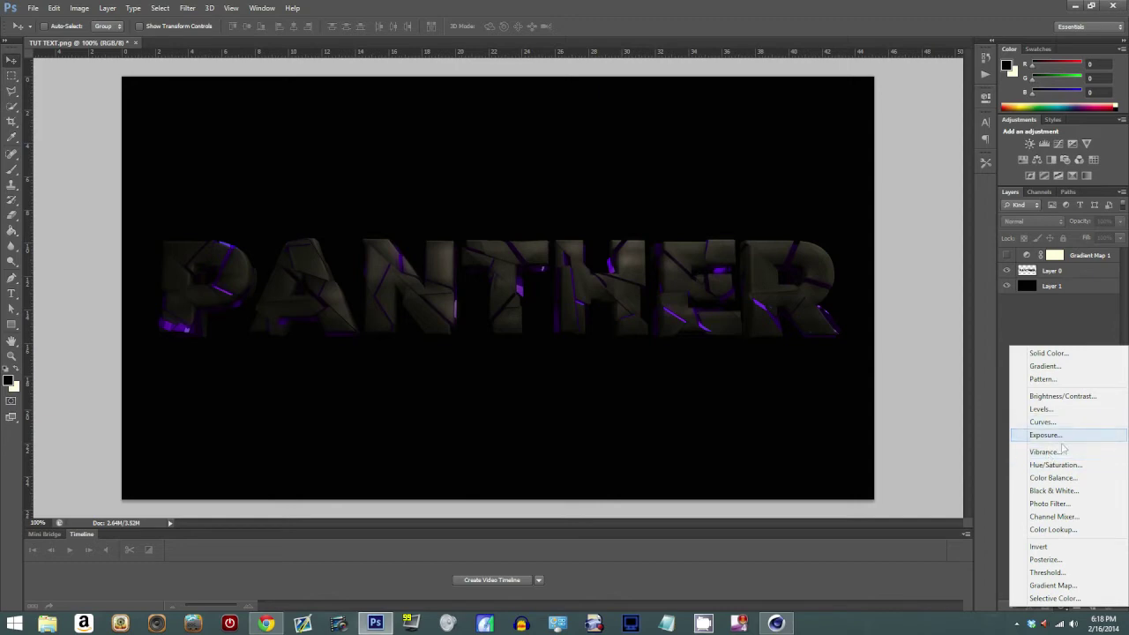
click(1043, 421)
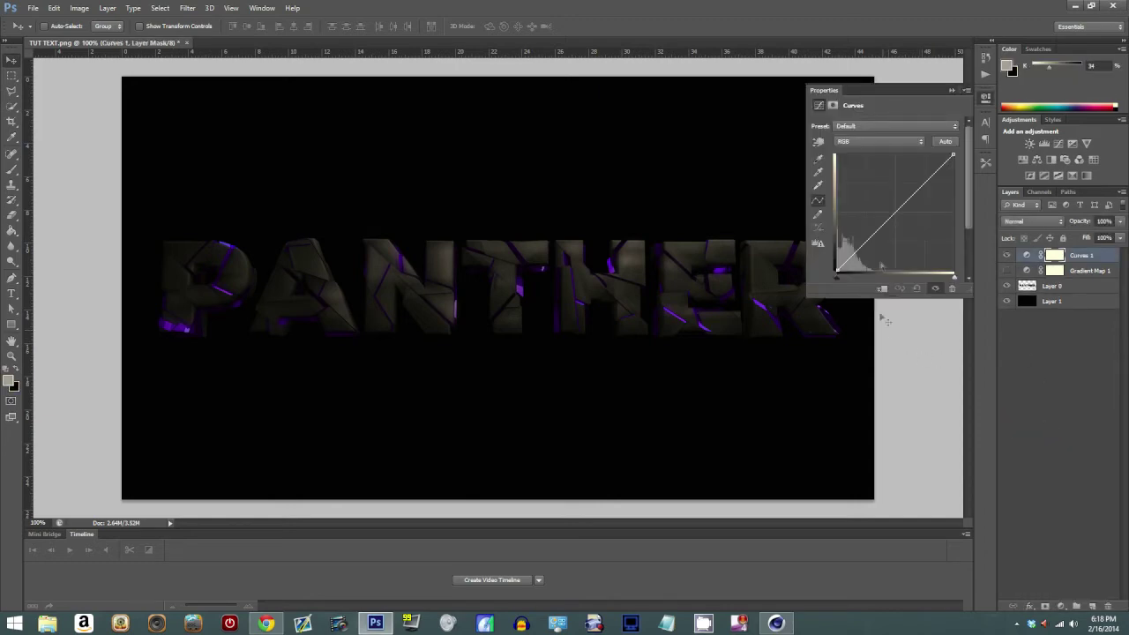
drag(905, 203, 862, 211)
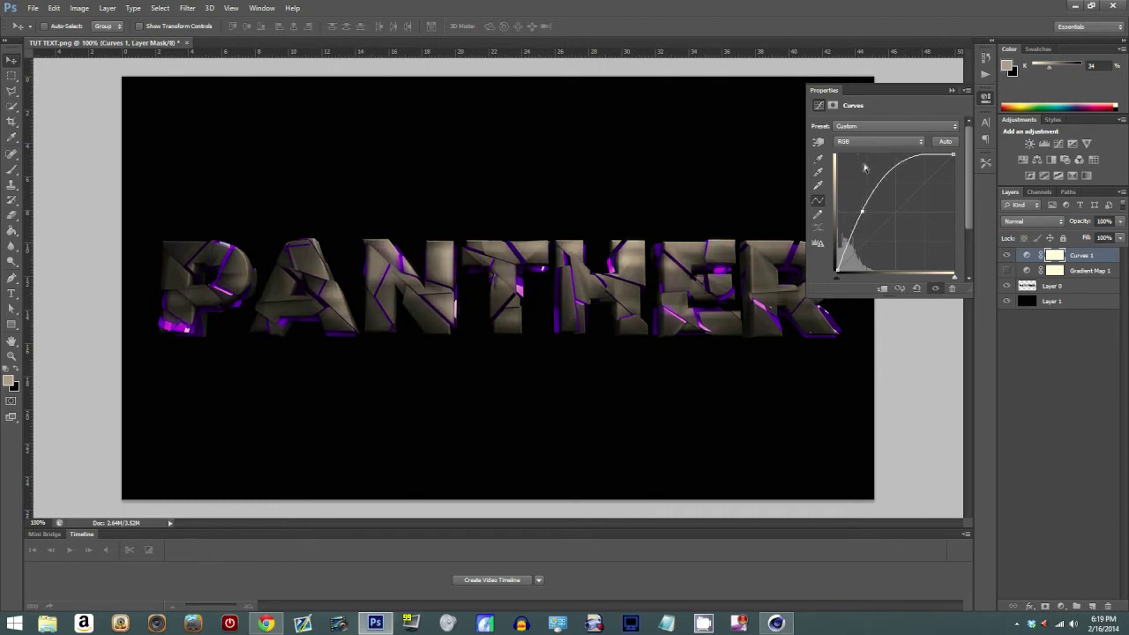
Try pulling the Red channel curve downward in the Curves adjustment
click(864, 143)
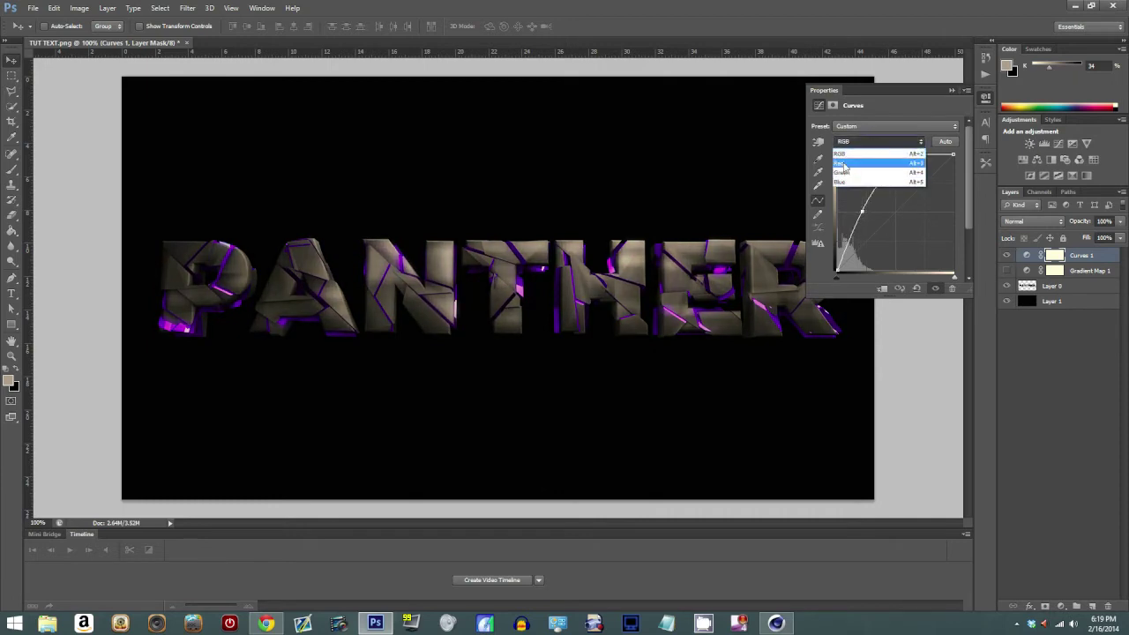
click(845, 162)
drag(890, 219, 919, 239)
click(879, 142)
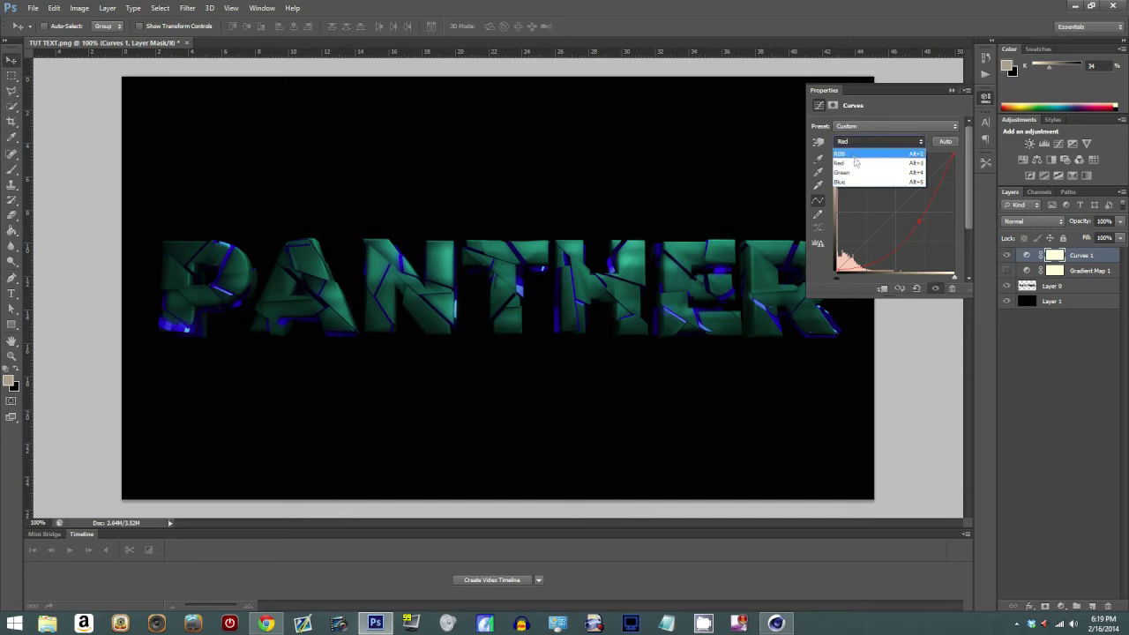
click(851, 156)
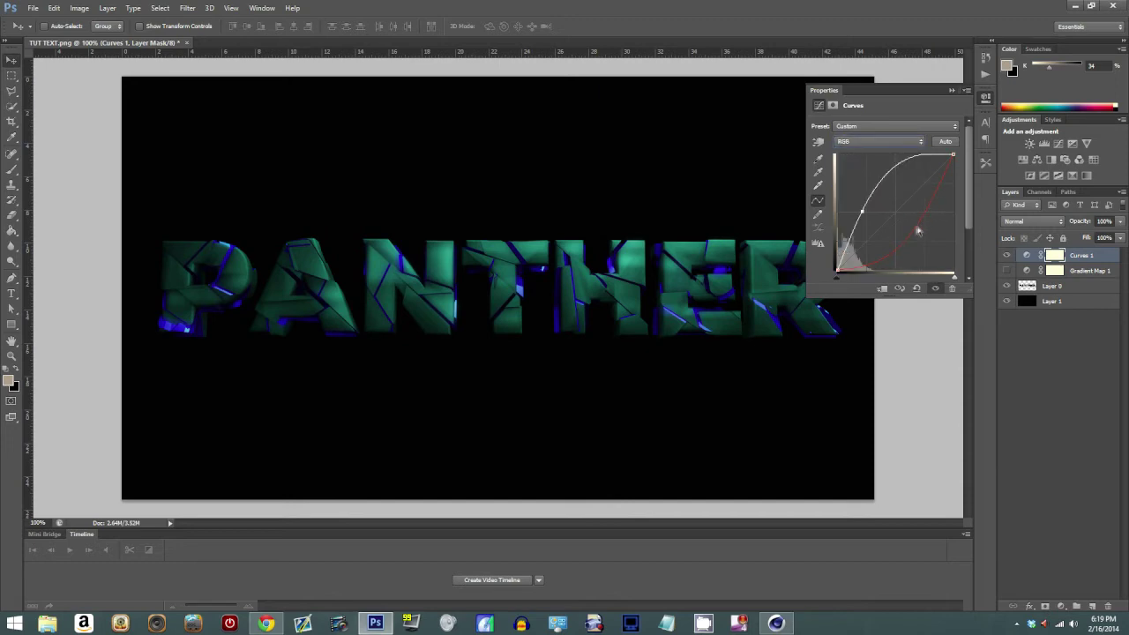
Return the Red channel curve to roughly the straight diagonal and leave the Curves settings
click(879, 141)
click(852, 166)
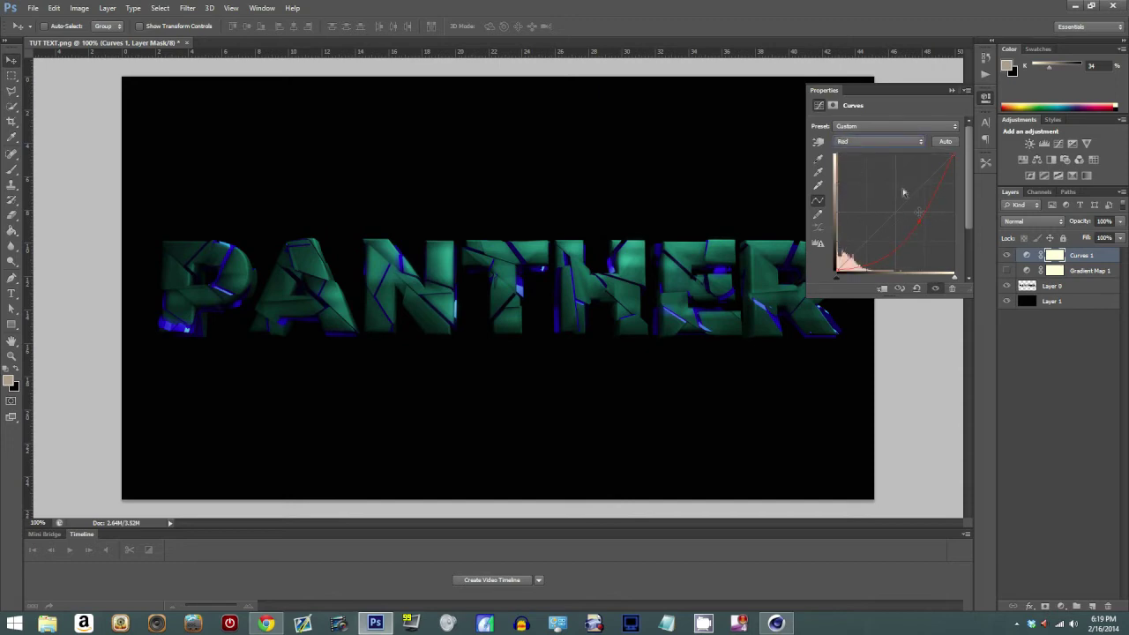
drag(919, 222, 901, 209)
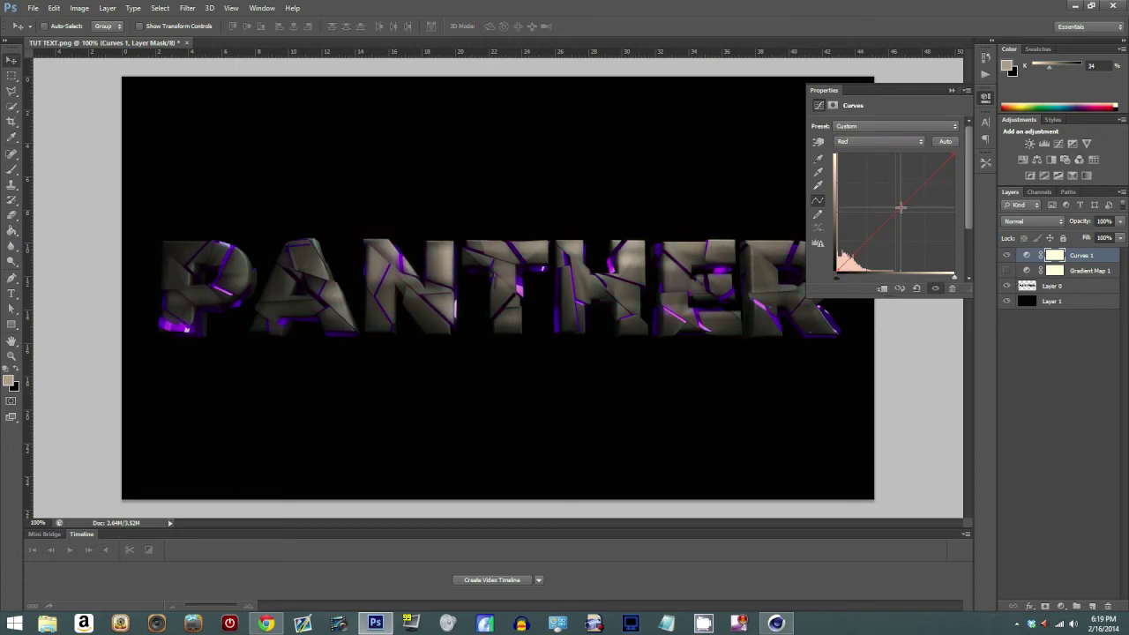
click(873, 141)
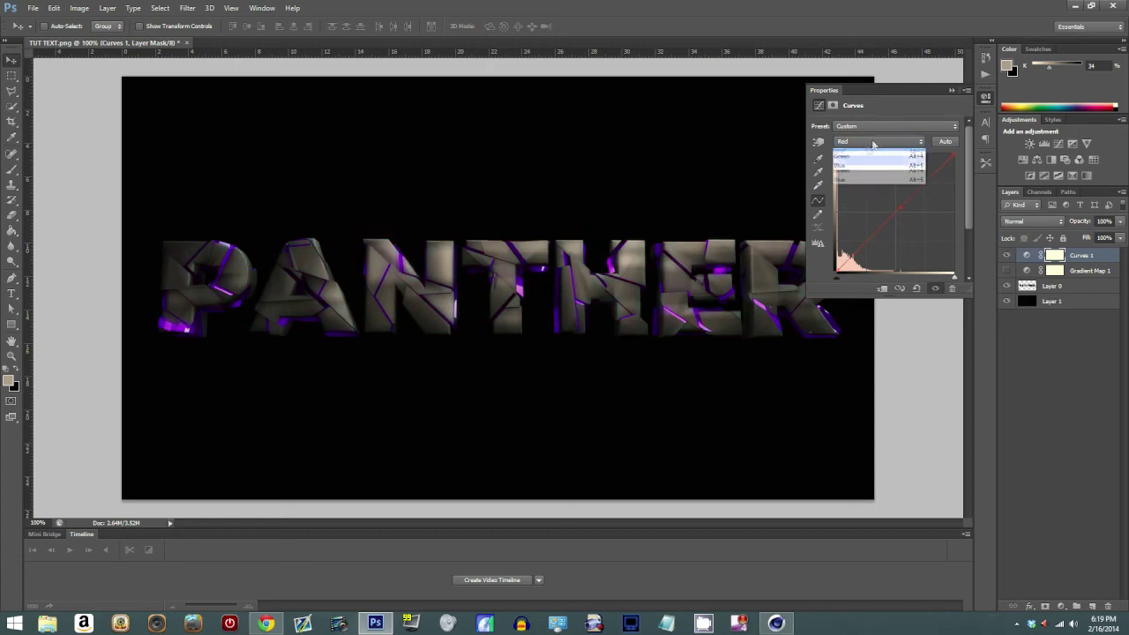
click(846, 165)
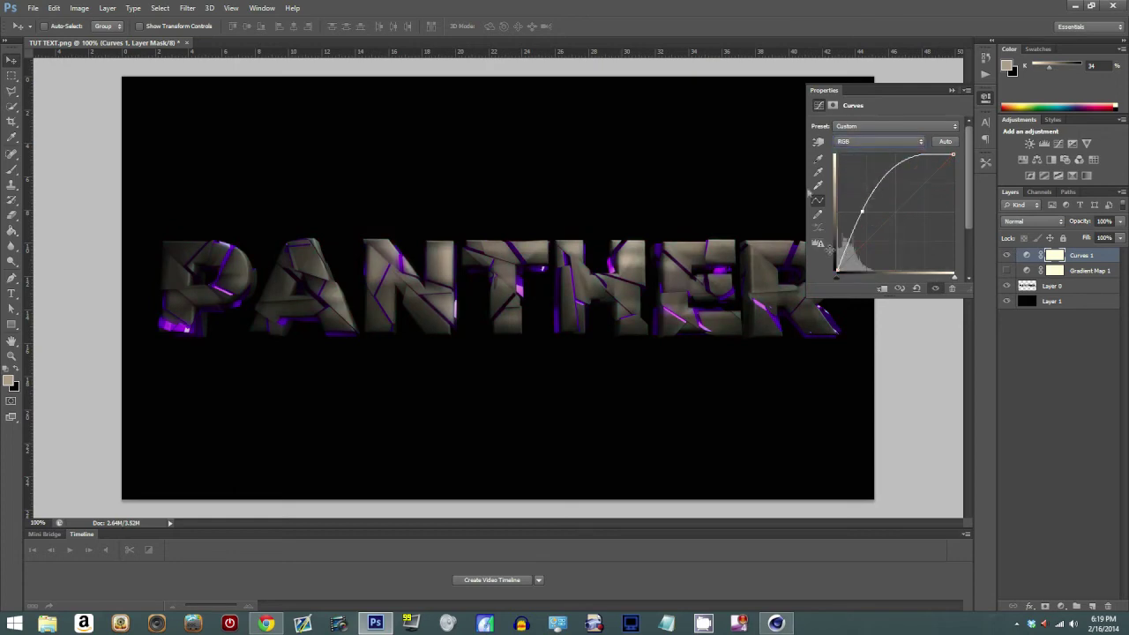
click(952, 90)
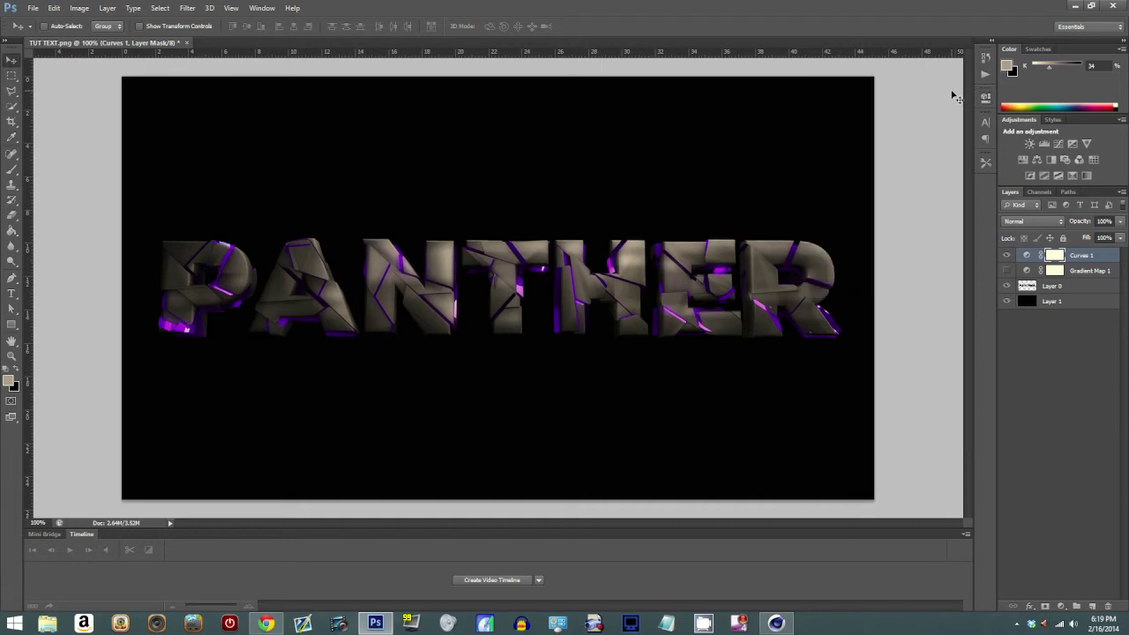
click(1050, 373)
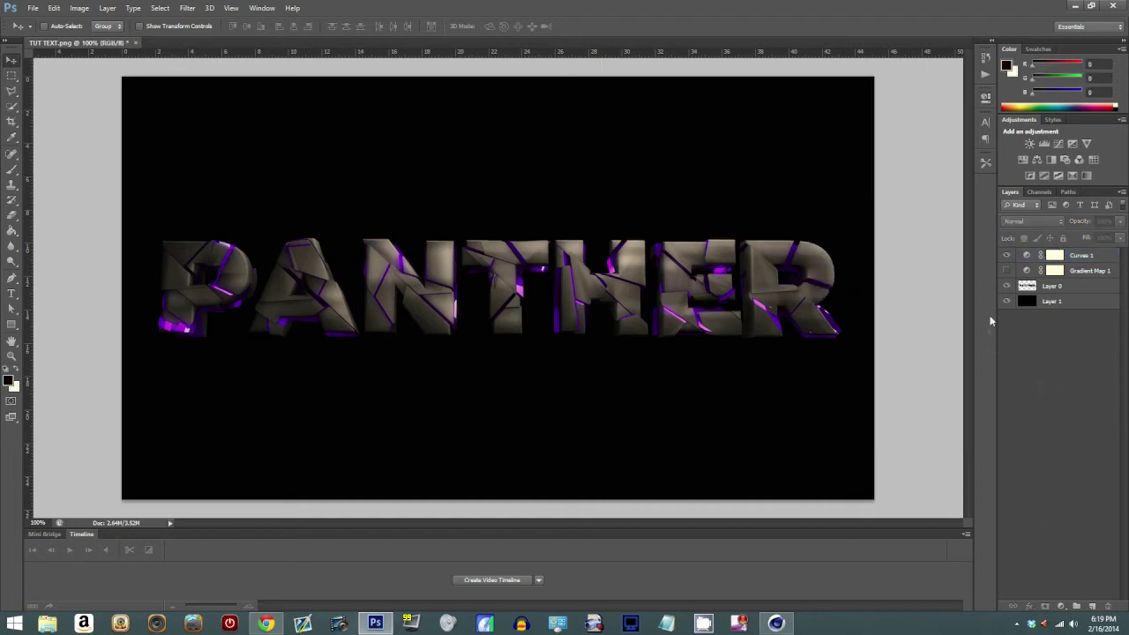
Show the Gradient Map 1 adjustment layer and leave its name unchanged
click(1006, 271)
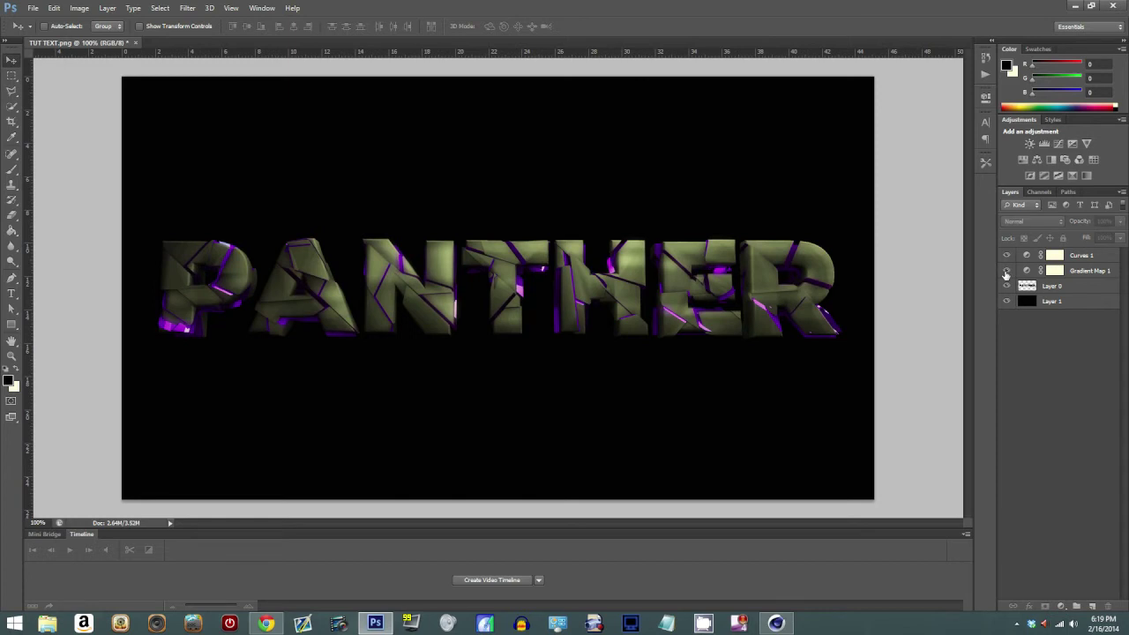
click(1076, 273)
double_click(1108, 273)
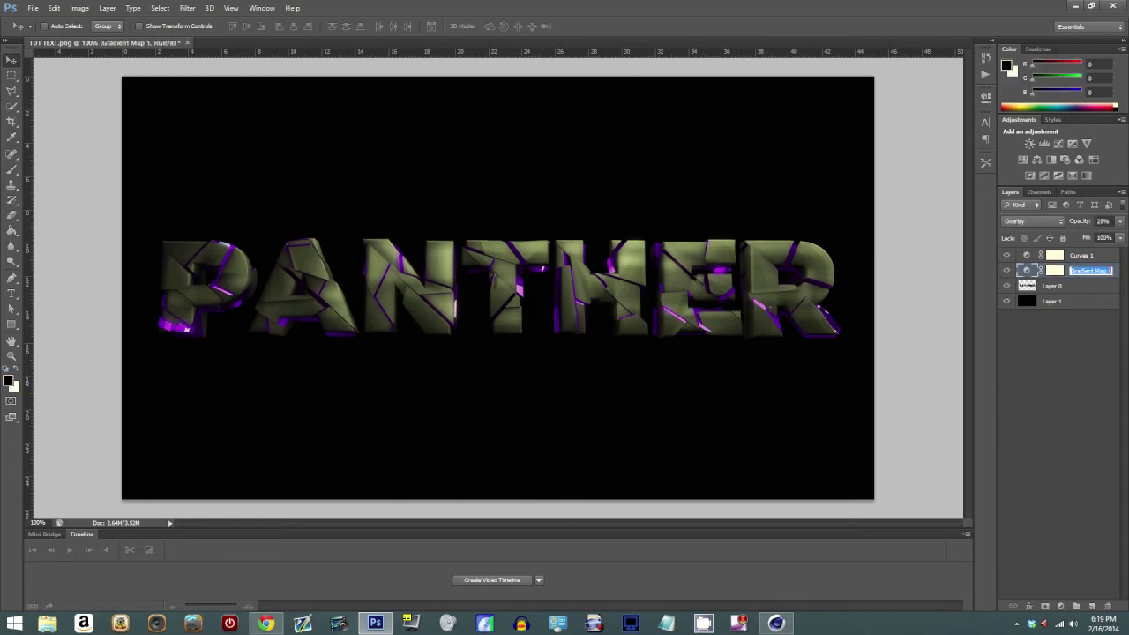
click(1078, 355)
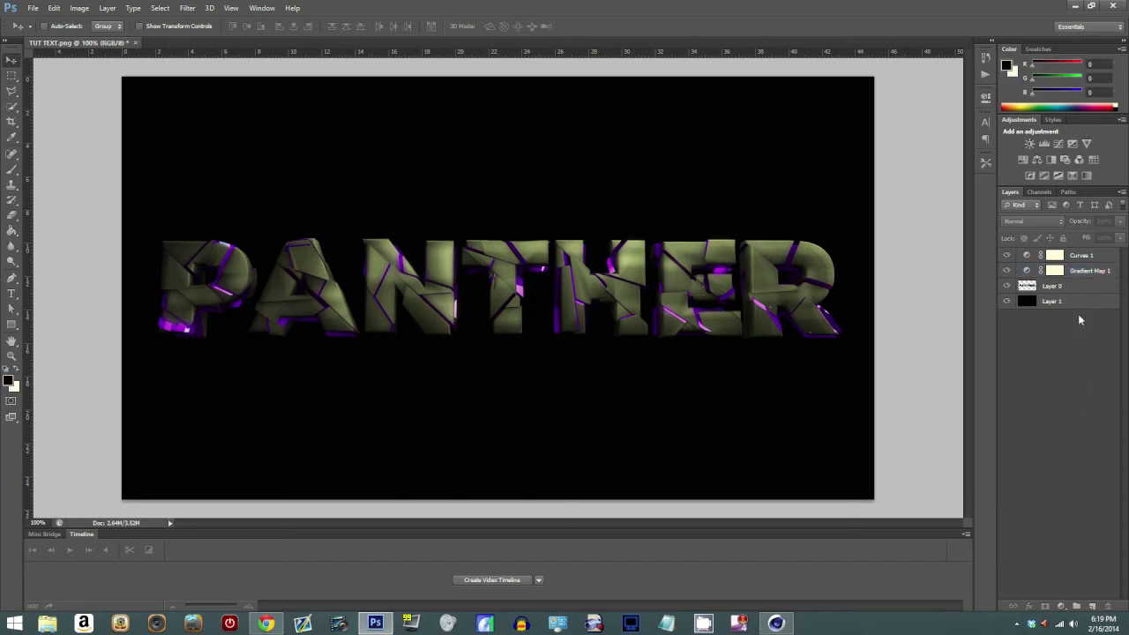
click(1062, 609)
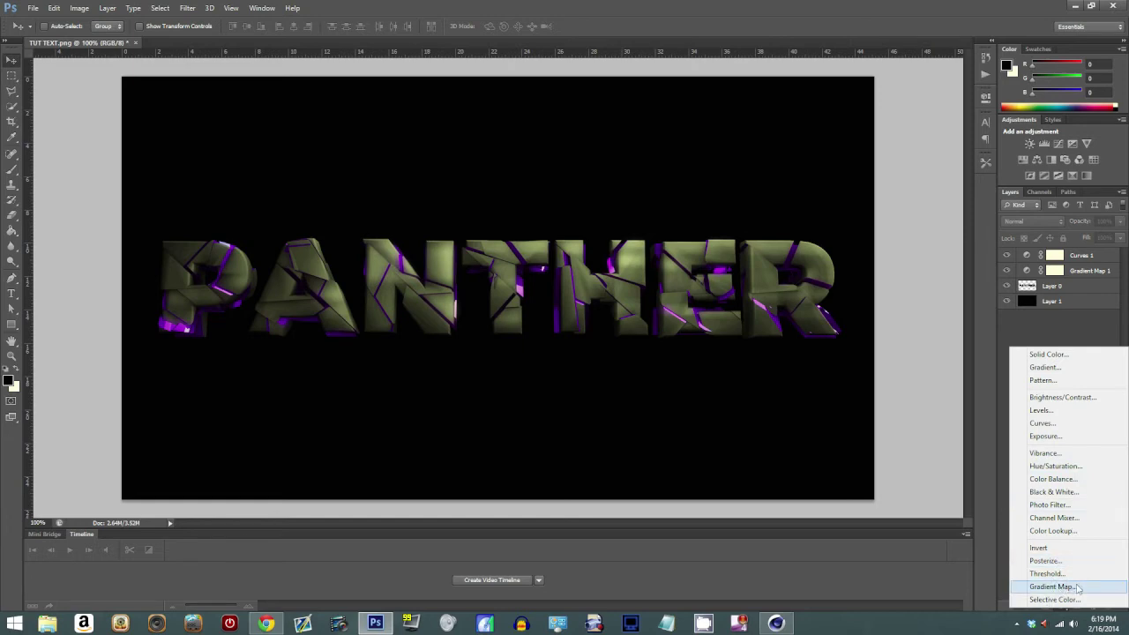
click(1041, 410)
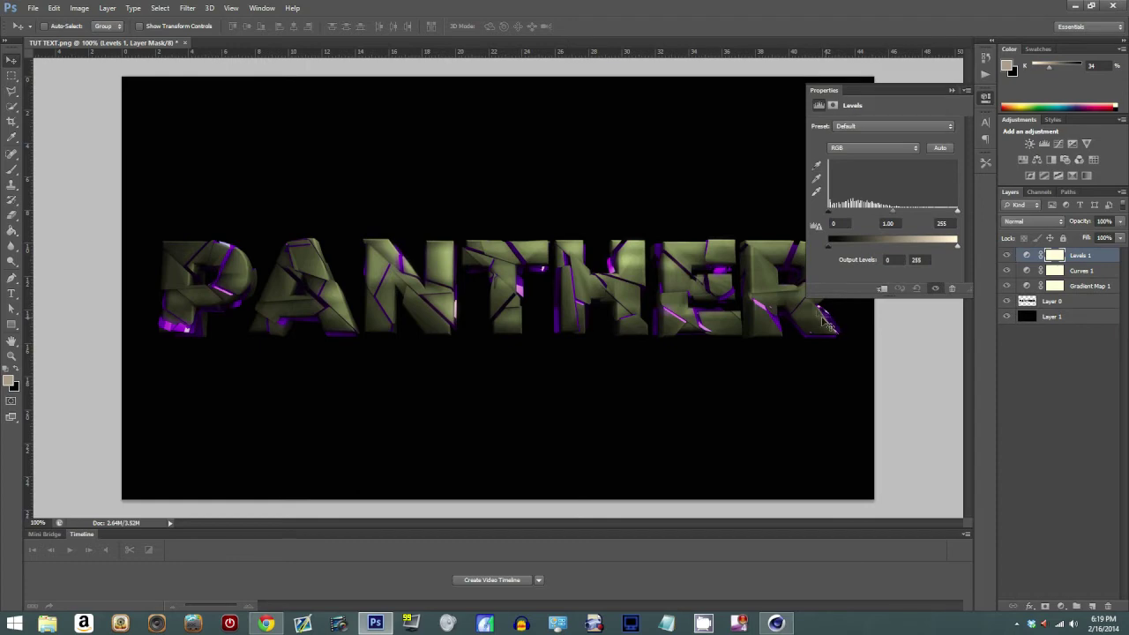
click(951, 90)
right_click(1084, 256)
click(953, 216)
click(1056, 375)
Add a Vibrance adjustment layer above the curves with Vibrance -2 and Saturation +100
click(1062, 608)
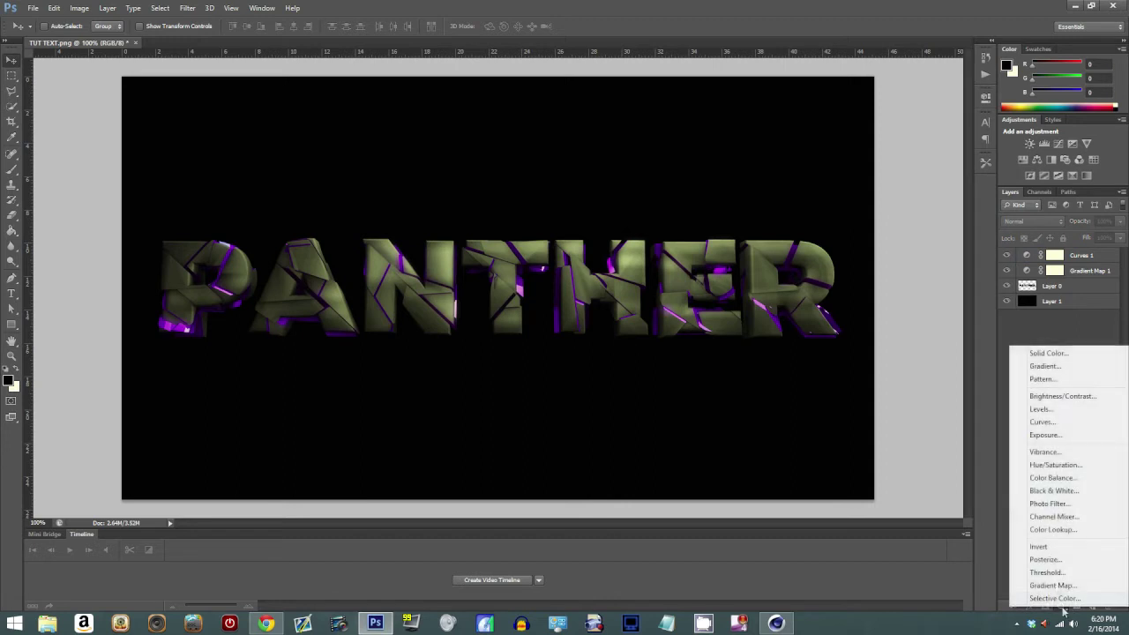
click(1045, 453)
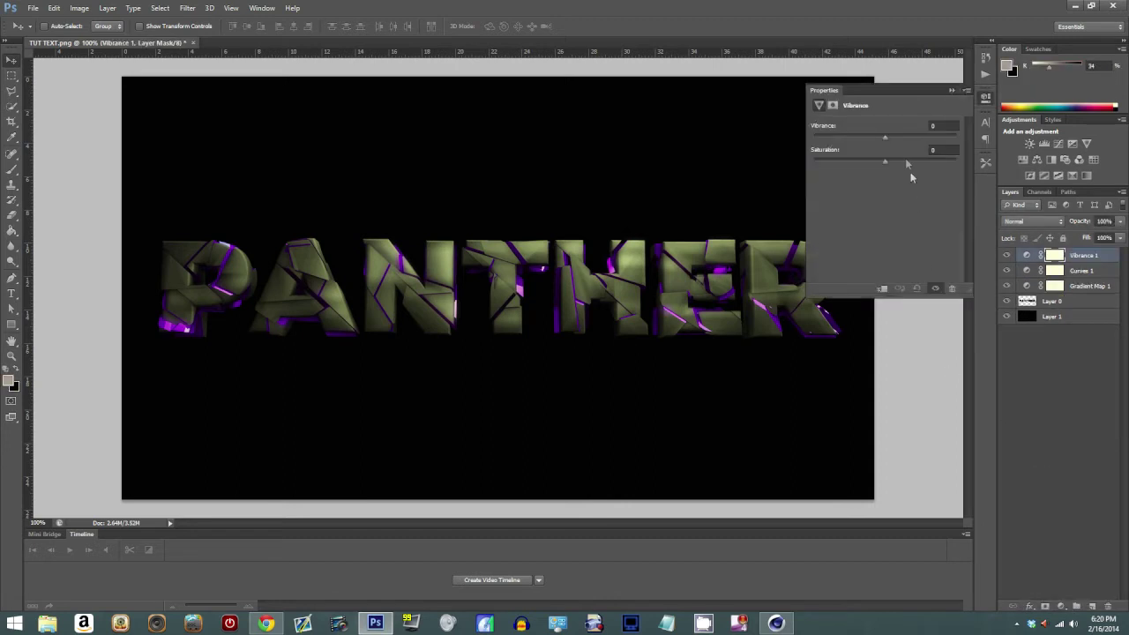
drag(887, 137, 996, 157)
mouse_move(922, 177)
mouse_down()
mouse_move(784, 181)
mouse_move(893, 185)
mouse_move(883, 178)
mouse_move(914, 164)
mouse_up()
mouse_move(984, 162)
mouse_down()
mouse_move(918, 176)
mouse_move(1004, 169)
mouse_up()
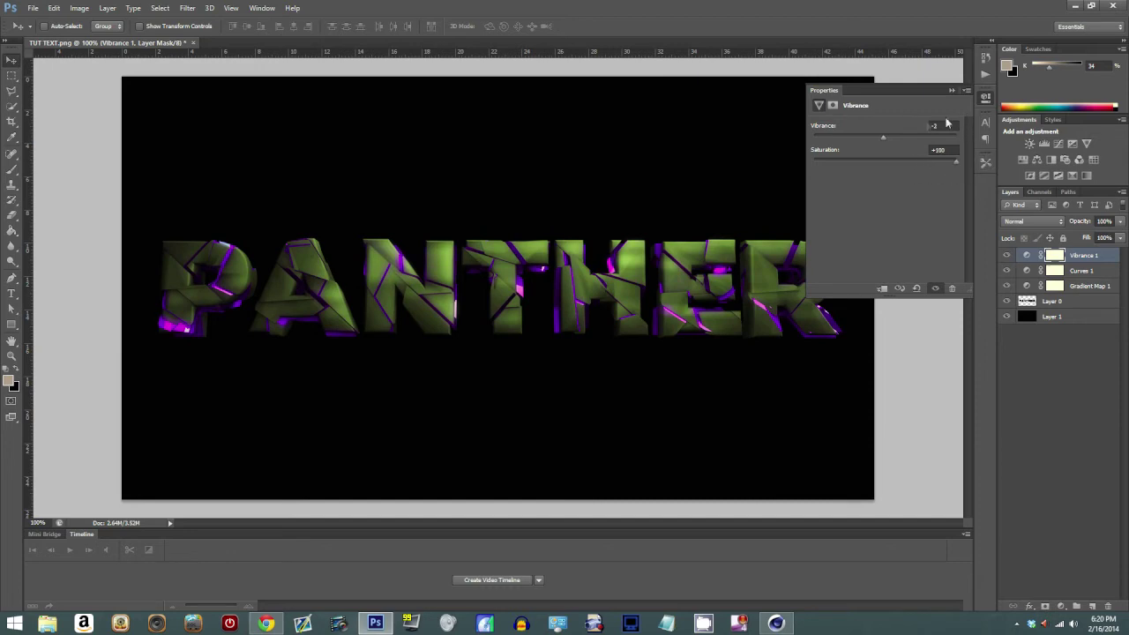
click(952, 90)
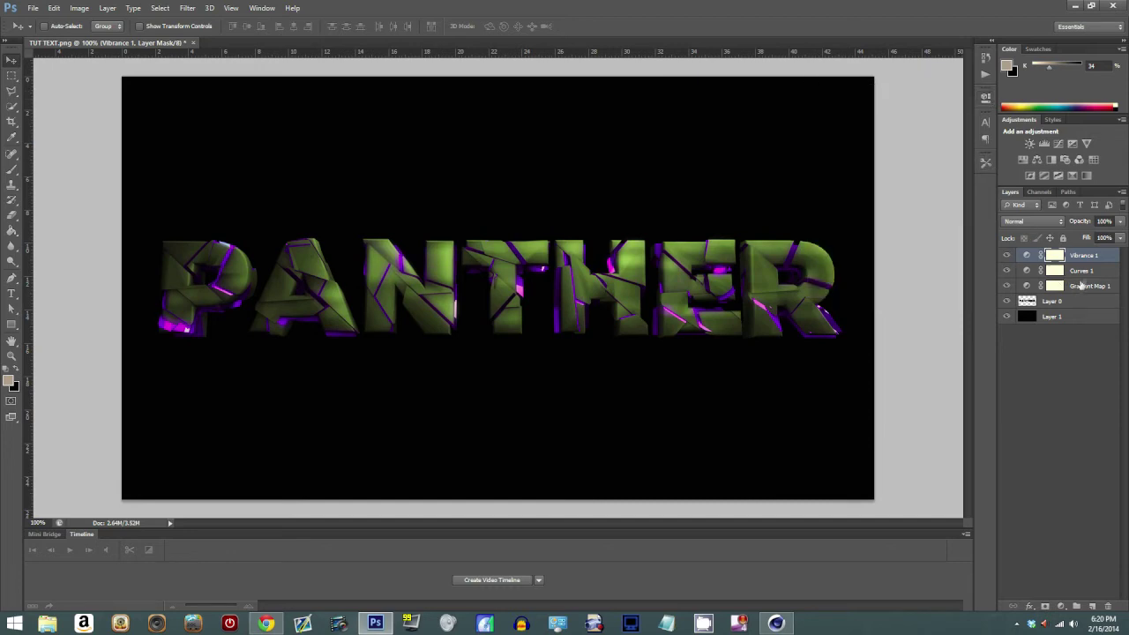
Hide the Gradient Map 1 adjustment layer and deselect it
click(1082, 284)
click(1006, 286)
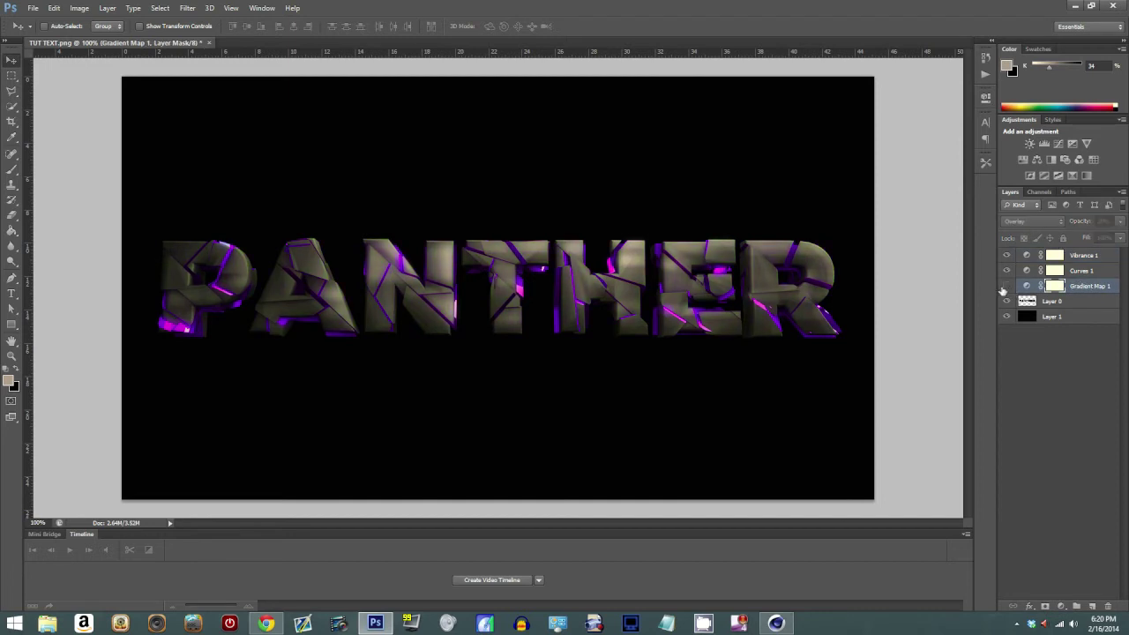
click(1036, 332)
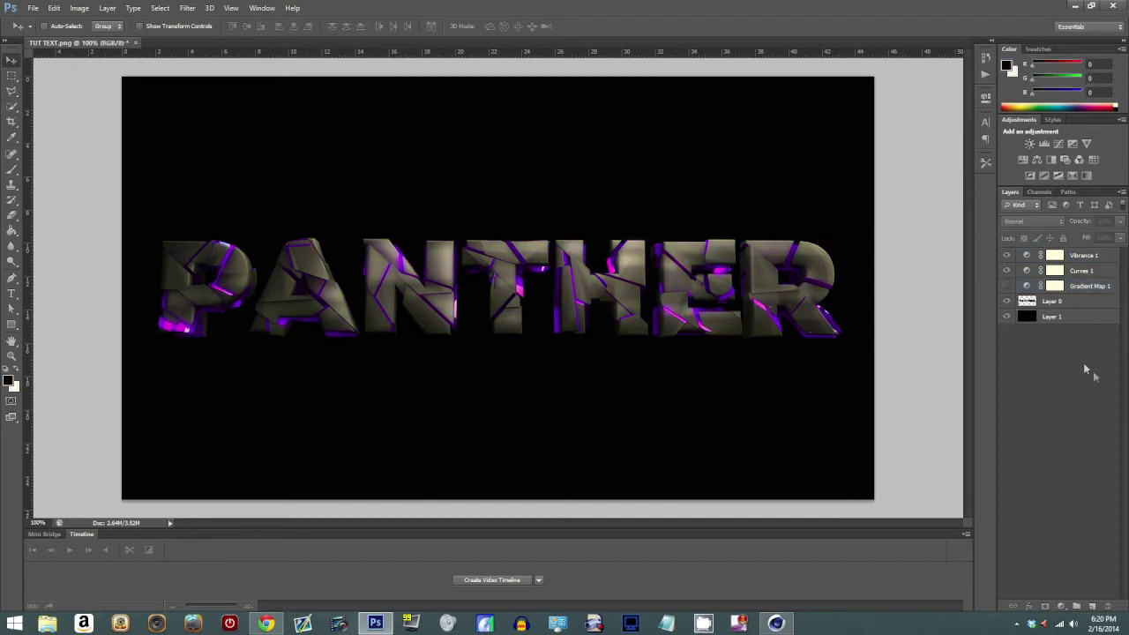
Add a second Gradient Map adjustment layer on top using the dark blue to red gradient
click(1063, 608)
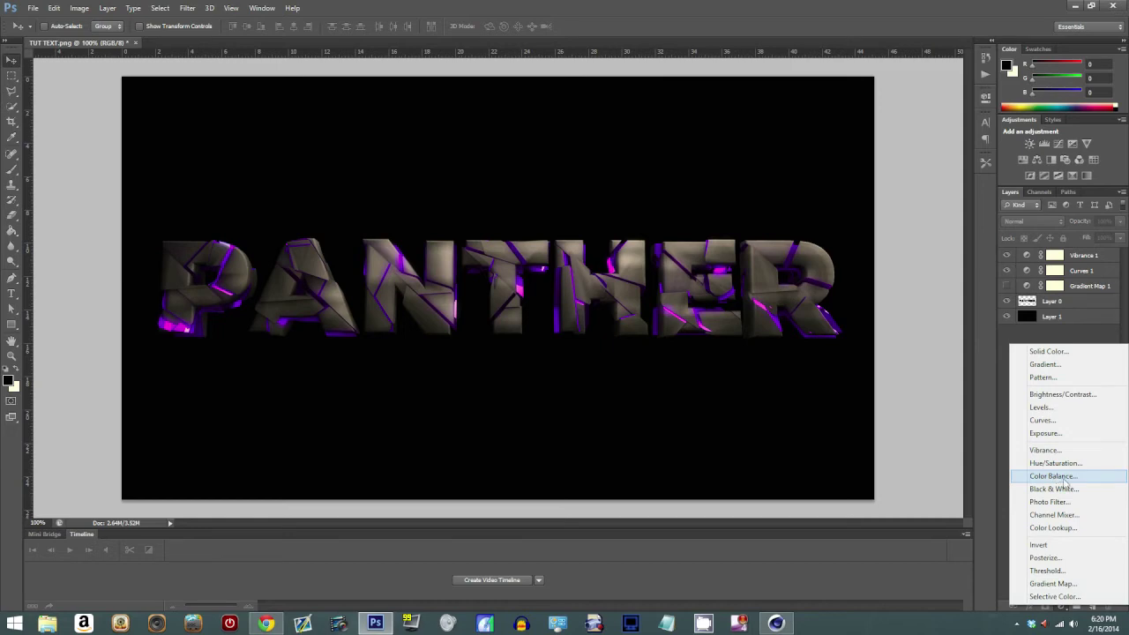
click(1054, 584)
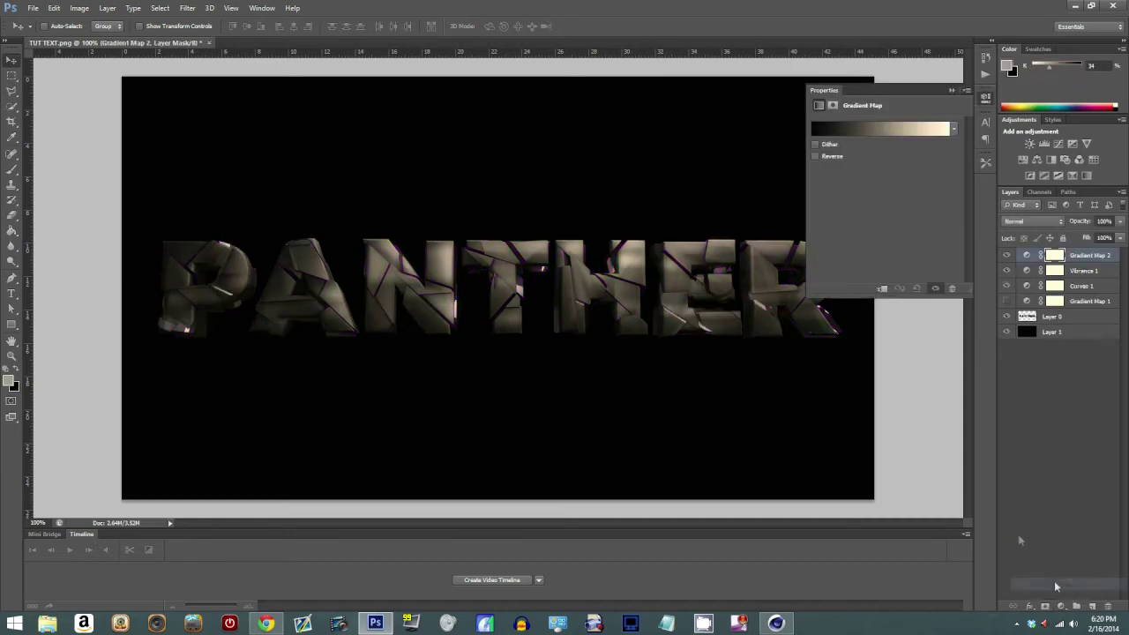
click(954, 130)
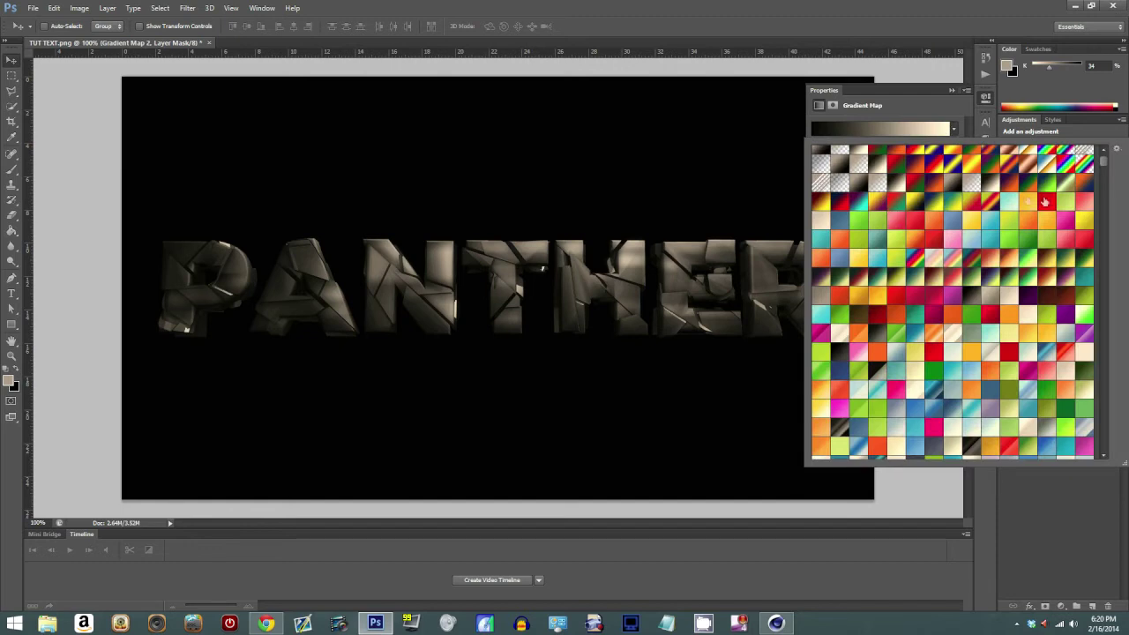
click(842, 204)
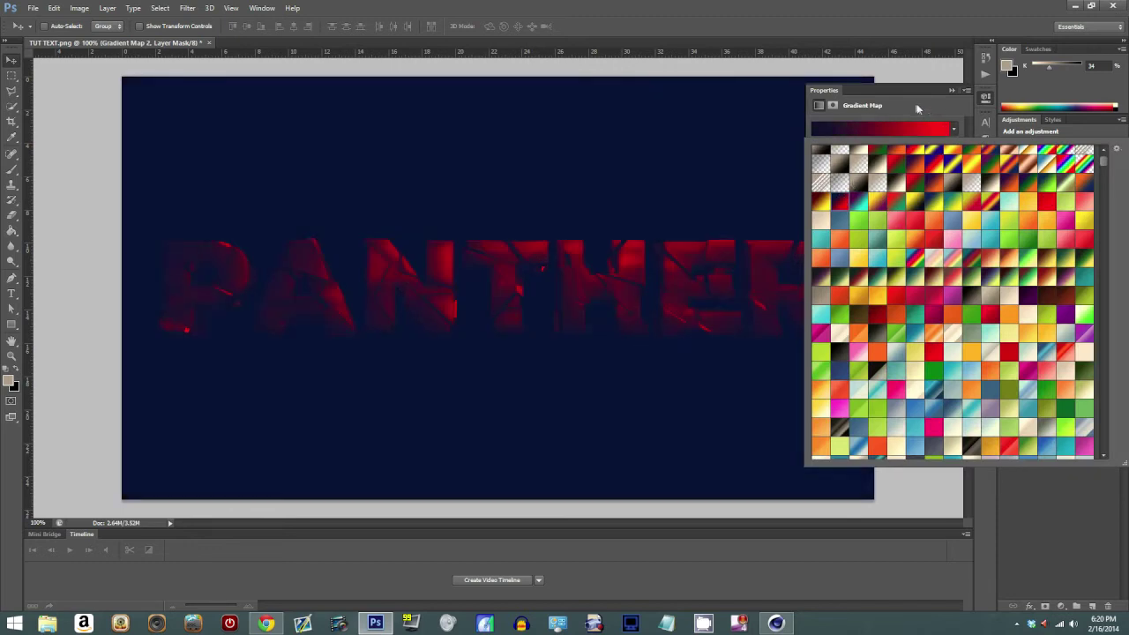
click(915, 102)
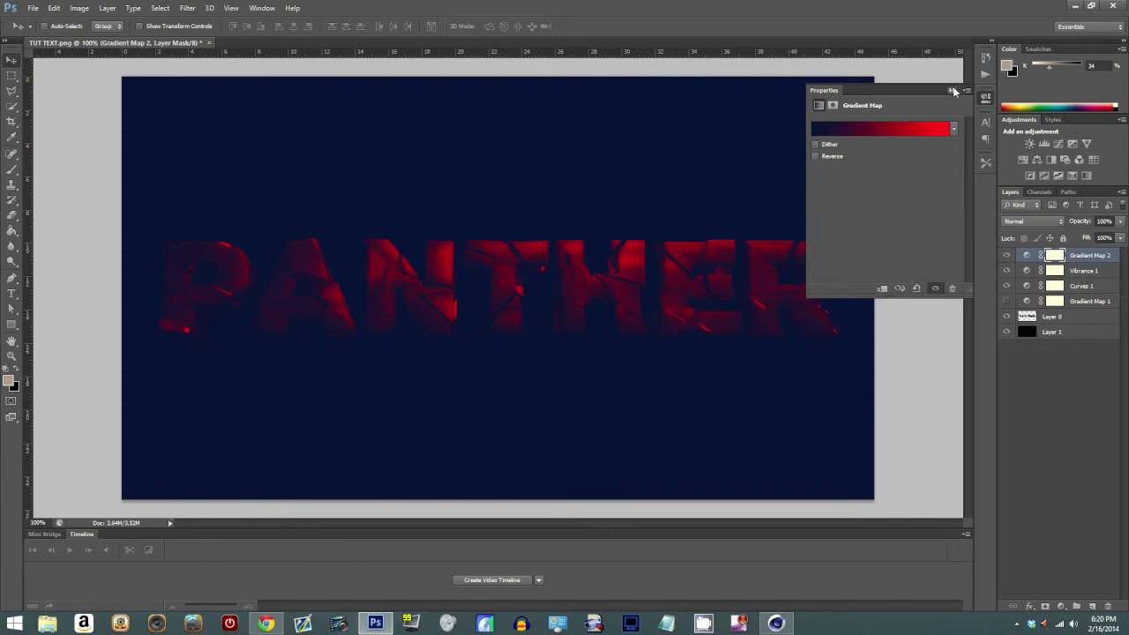
click(951, 90)
Blend Gradient Map 2 in Overlay mode at 62% opacity and hide the black background layer
click(1058, 222)
click(1018, 376)
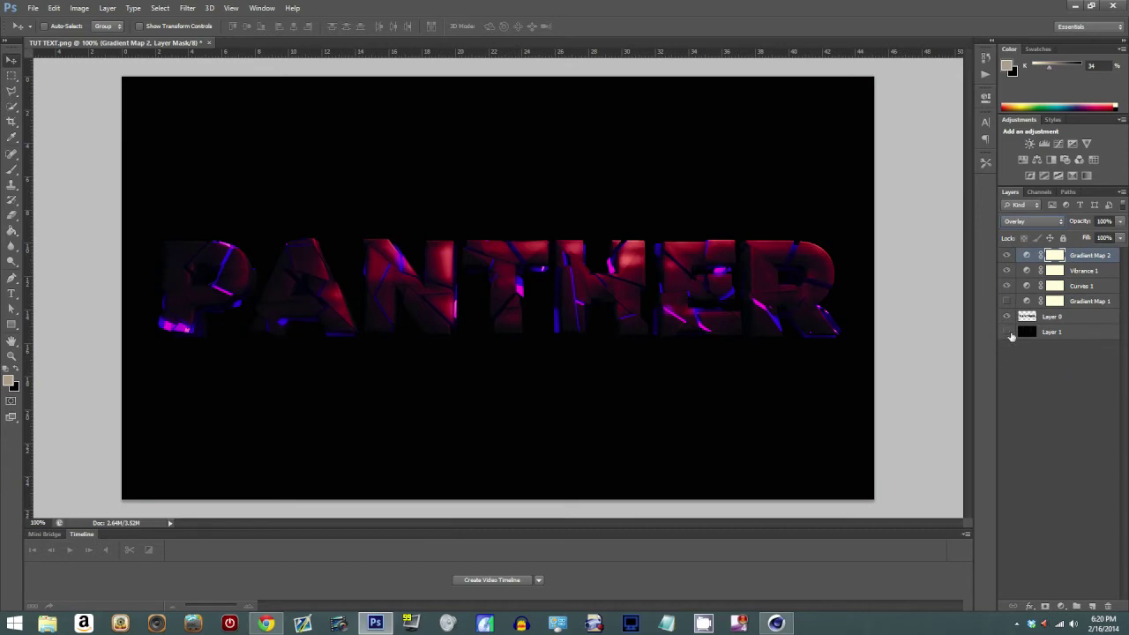
click(1007, 332)
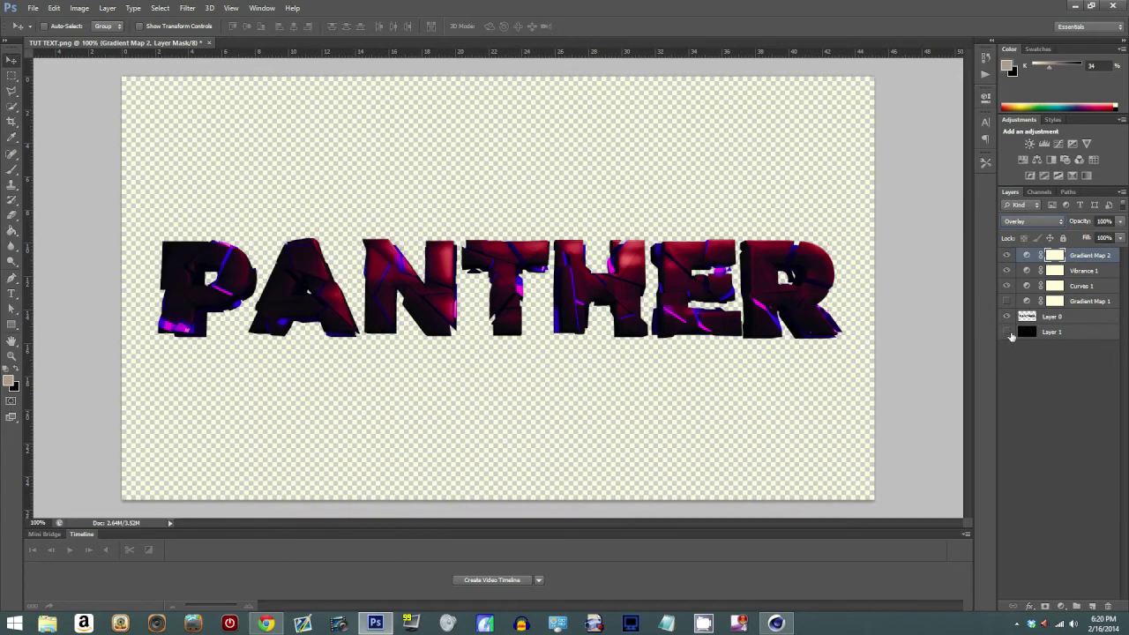
click(1117, 223)
drag(1083, 232, 1094, 237)
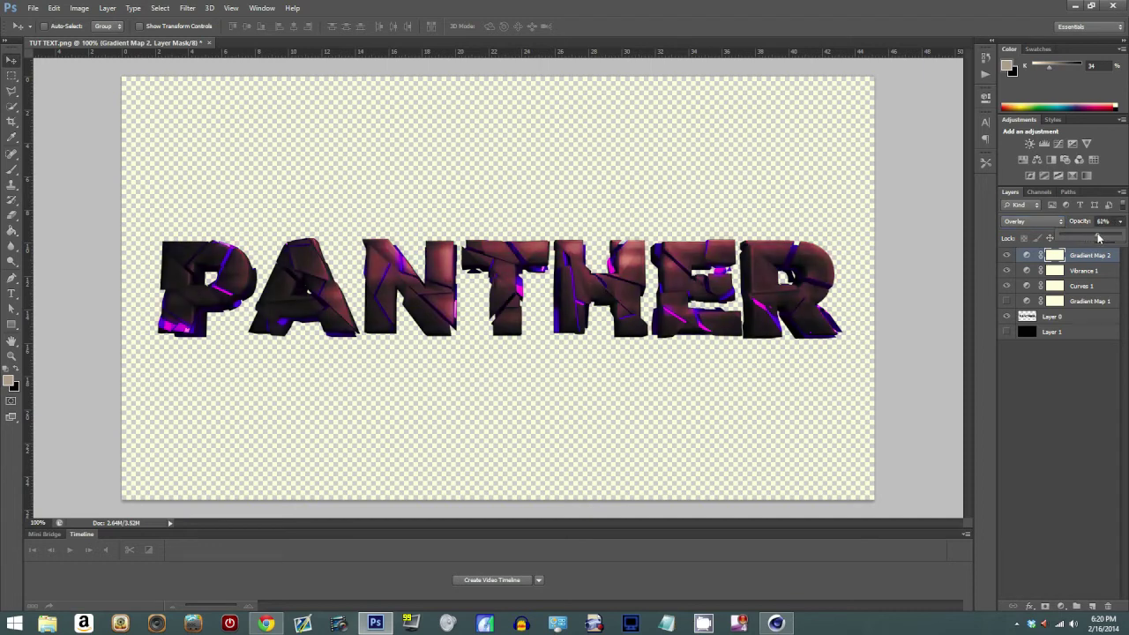
click(1075, 358)
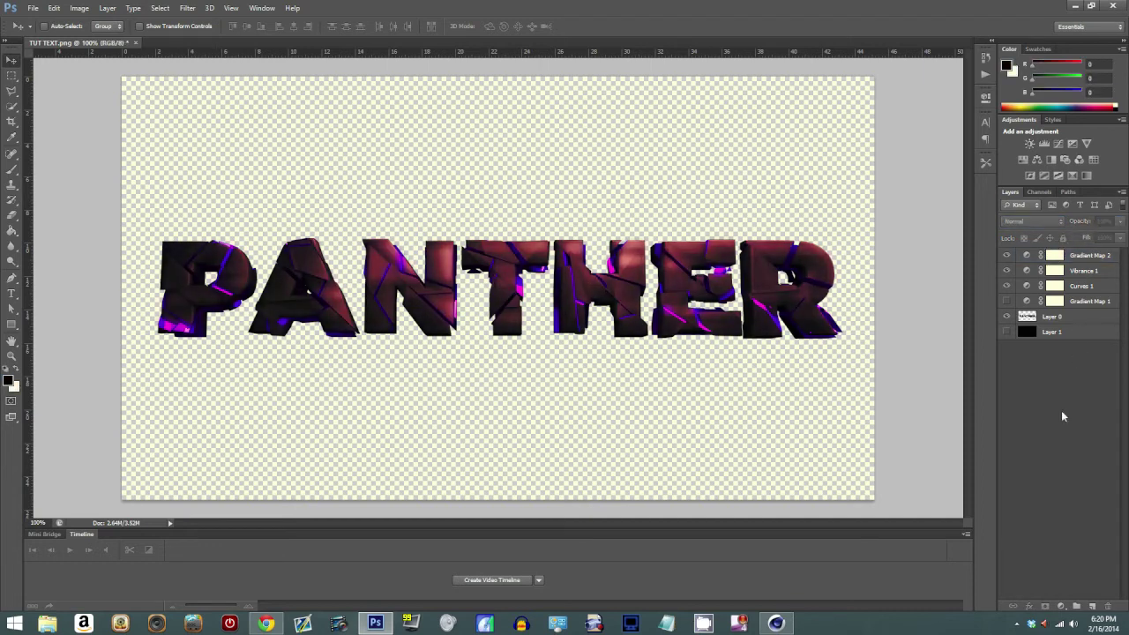
Draw a cream-filled rectangle about 1182 × 213 px over the PANTHER text and place it directly above Layer 0
click(8, 380)
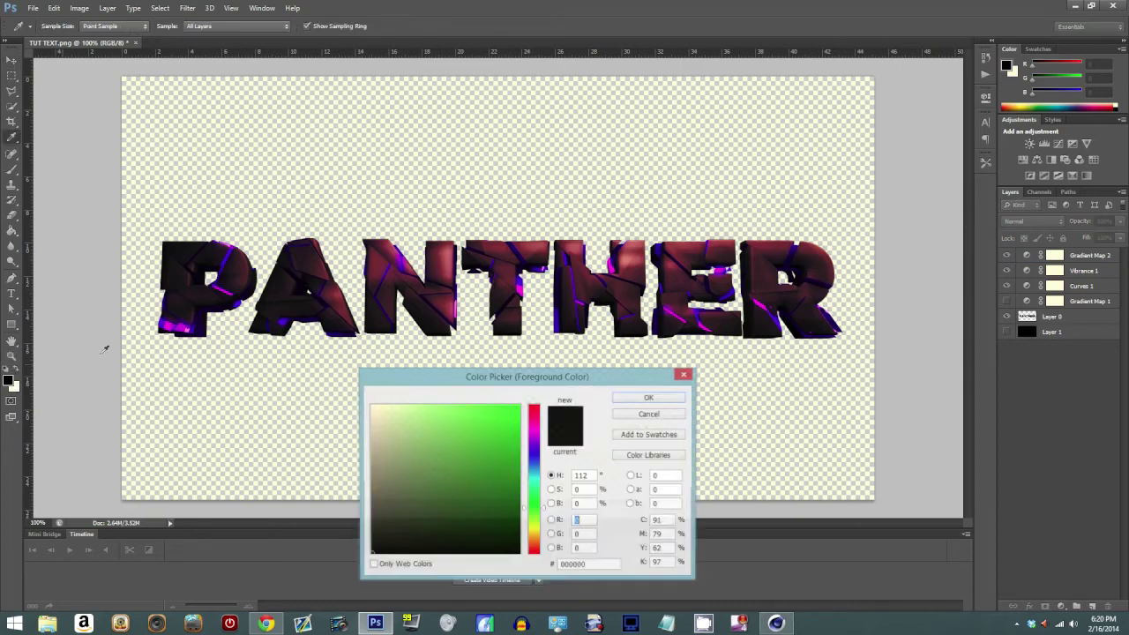
click(650, 414)
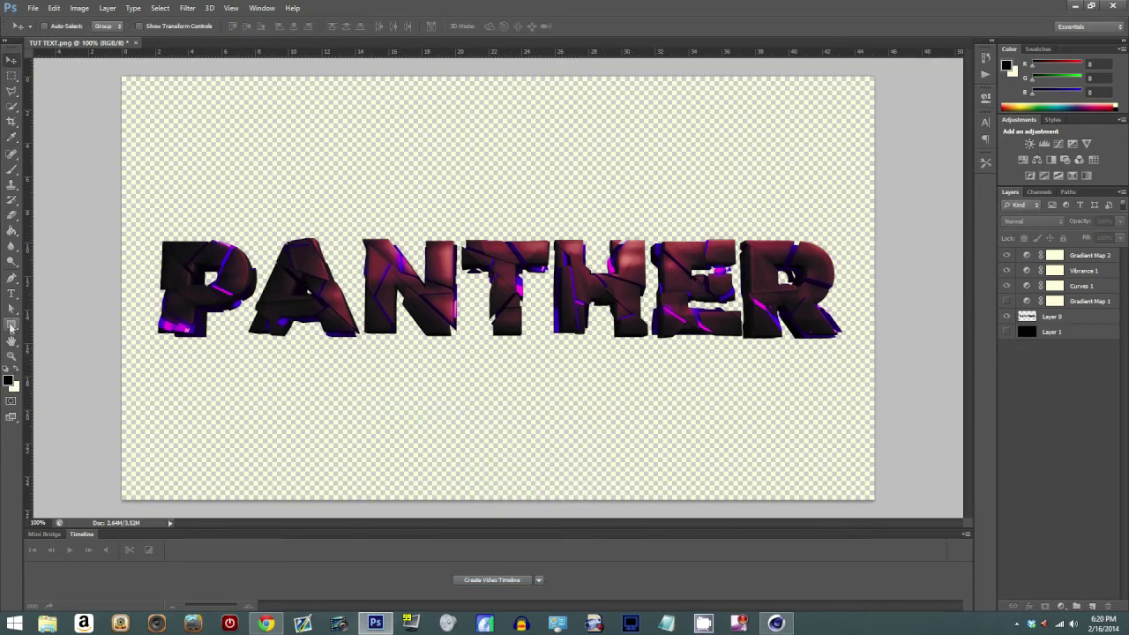
click(12, 325)
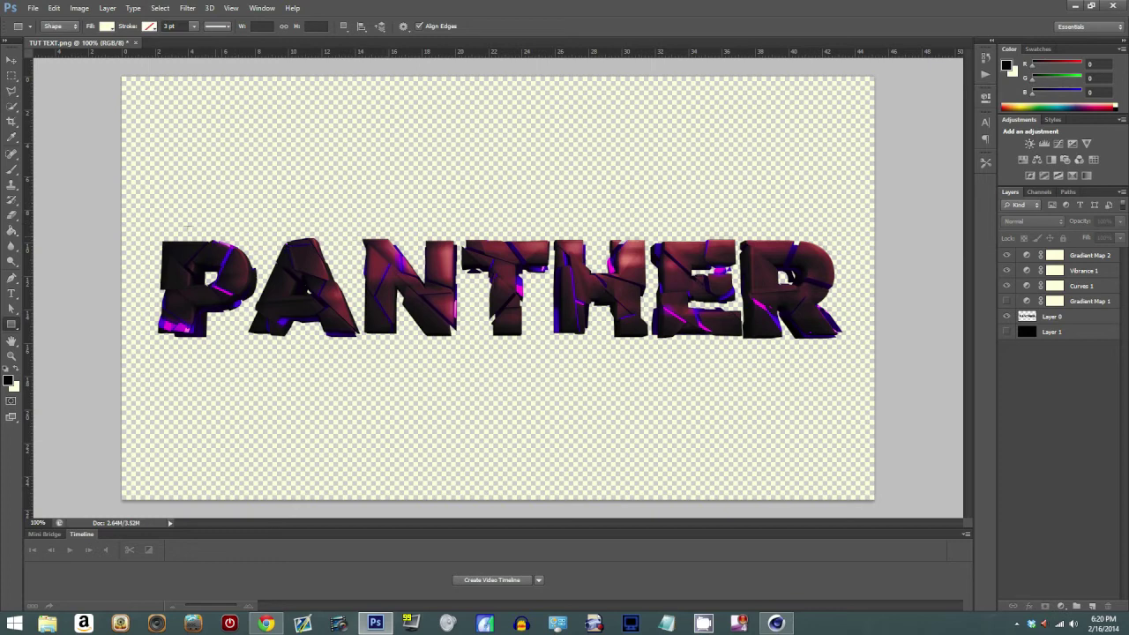
drag(150, 223, 845, 346)
drag(1053, 256, 1056, 338)
Clip the rectangle to the PANTHER text layer and set its blend mode to Overlay
right_click(1057, 323)
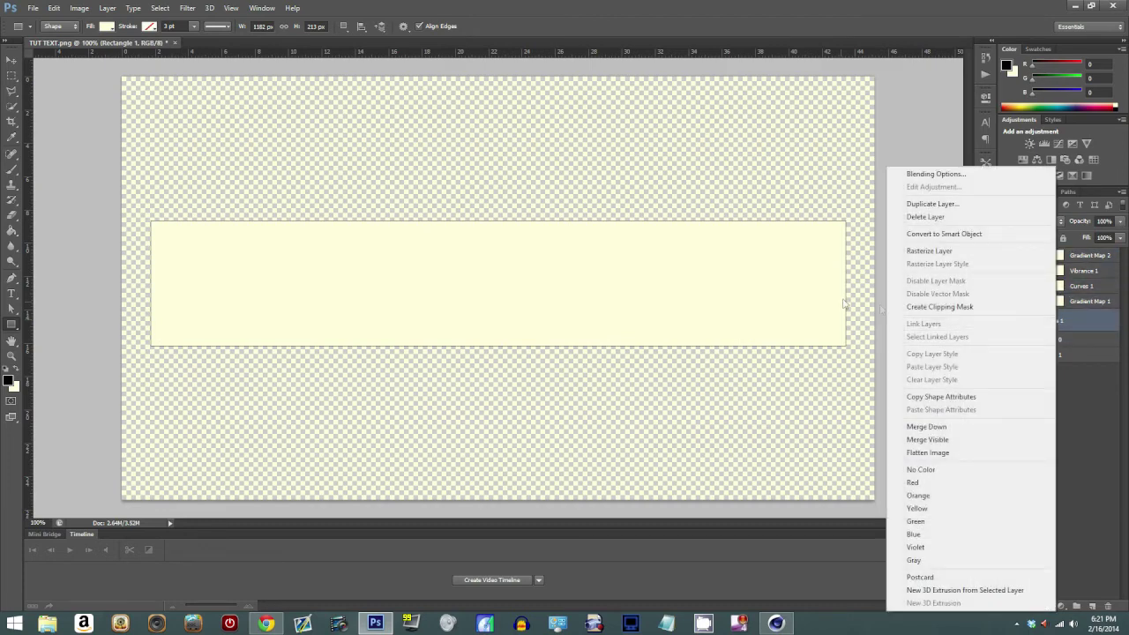
click(1024, 306)
click(1032, 222)
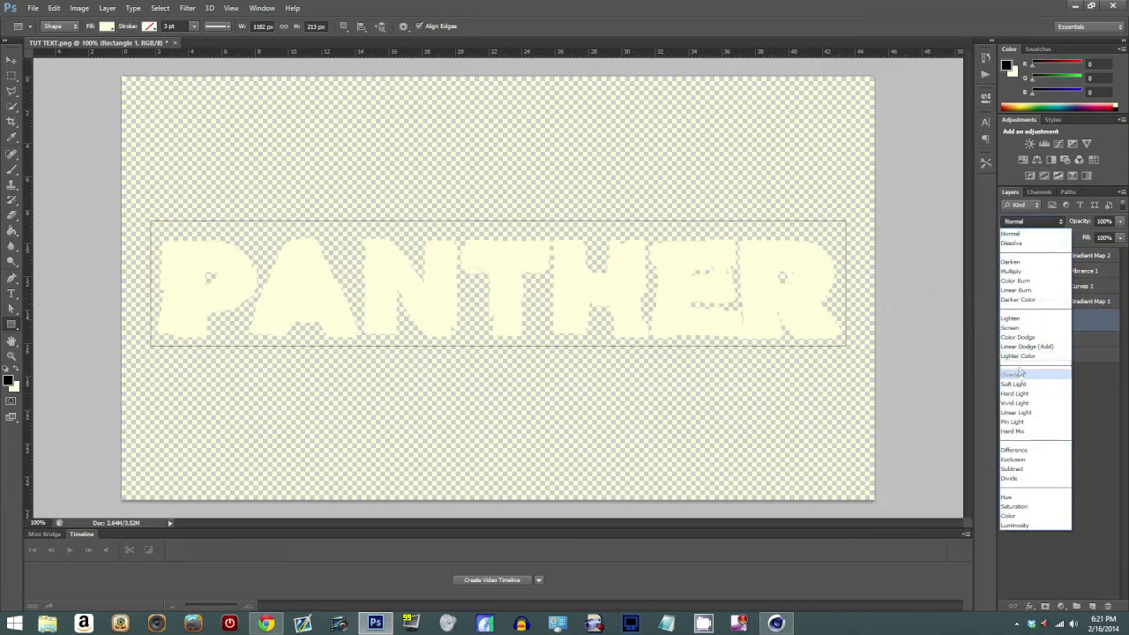
click(1021, 377)
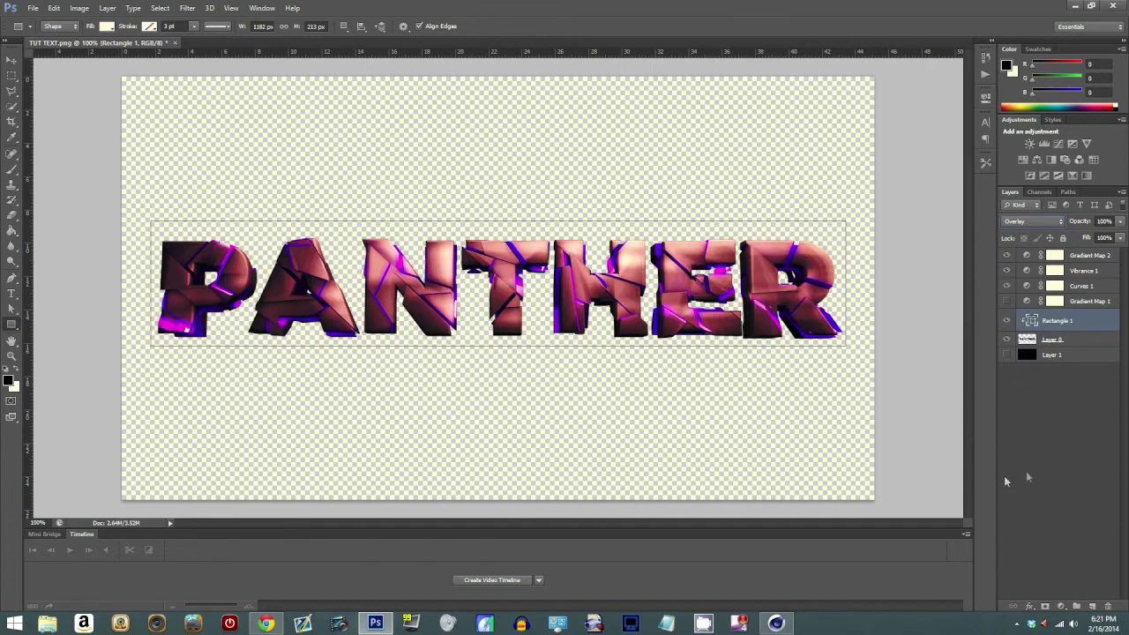
Switch back to the Move tool and show the black background layer again
click(1065, 441)
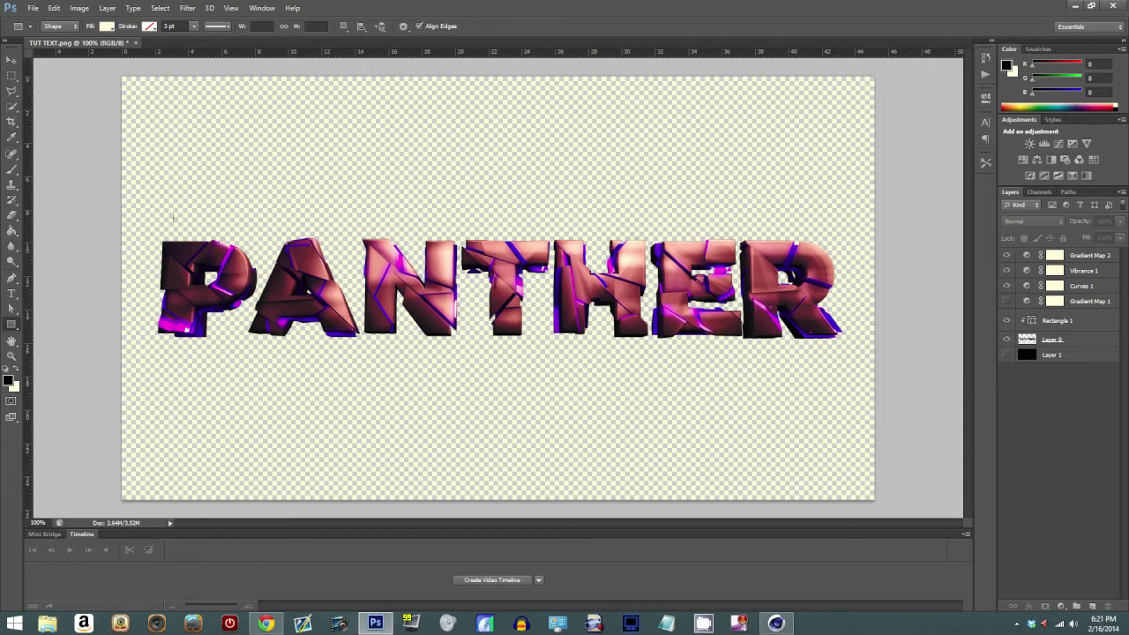
click(10, 60)
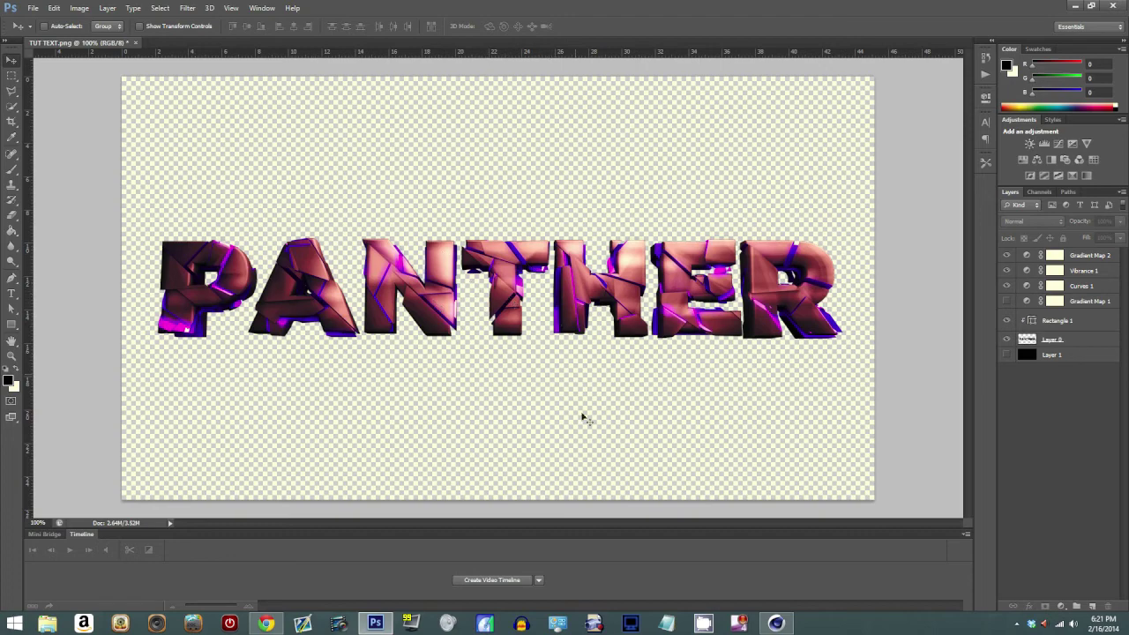
click(1008, 355)
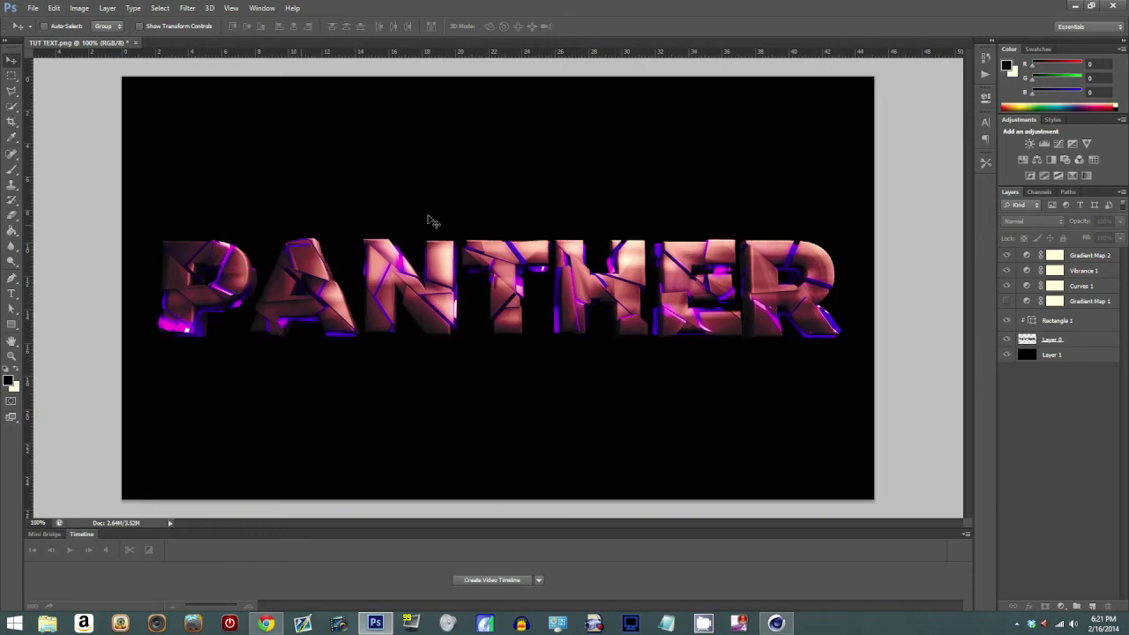
Add a Brightness/Contrast adjustment layer on top with Brightness 27 and Contrast 100
mouse_move(1082, 433)
click(1060, 606)
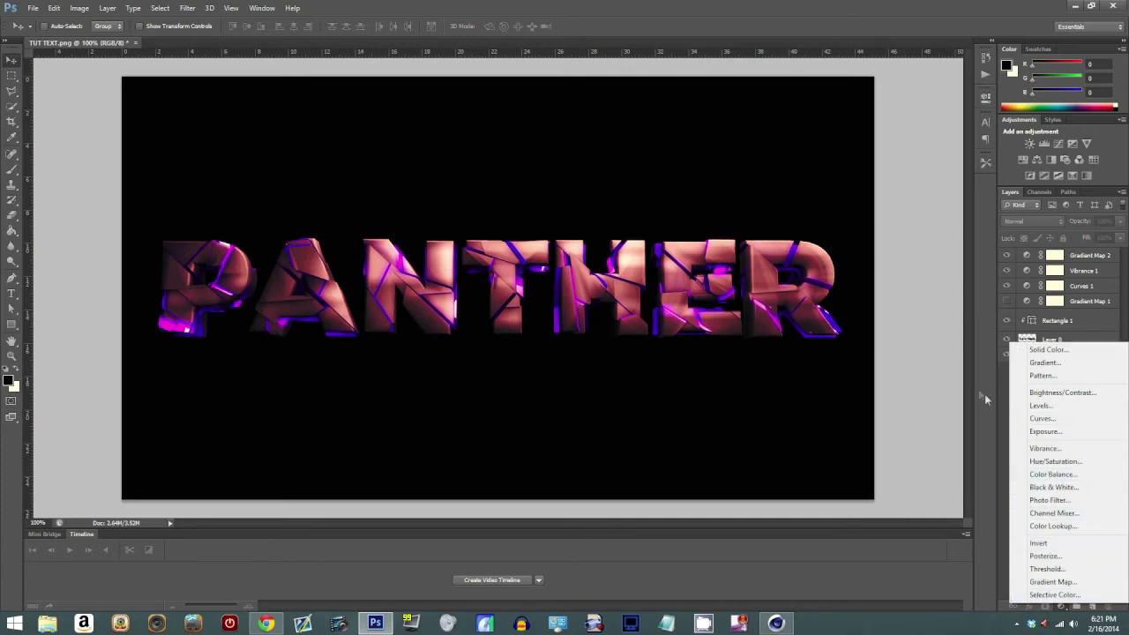
click(1065, 394)
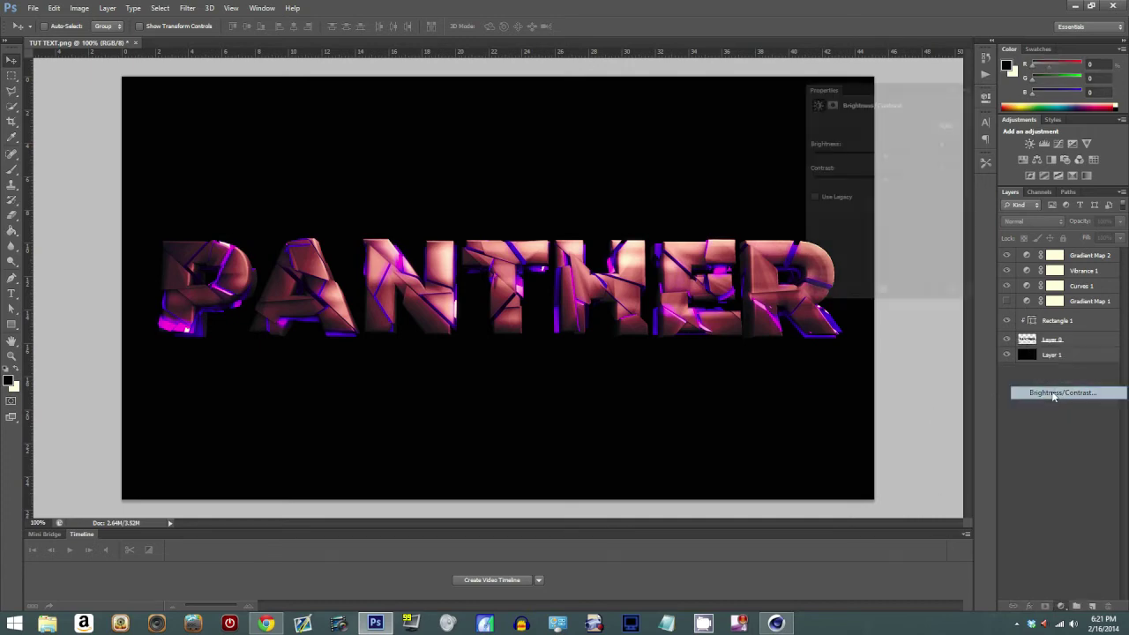
drag(900, 161, 836, 167)
drag(896, 186, 981, 190)
drag(849, 157, 898, 159)
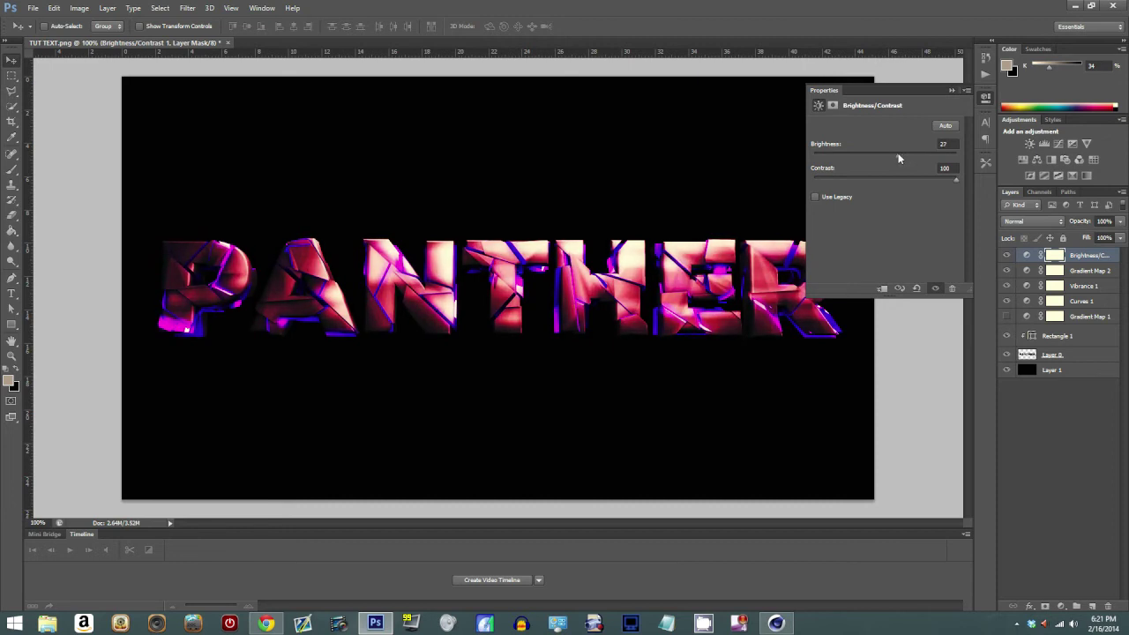
click(952, 90)
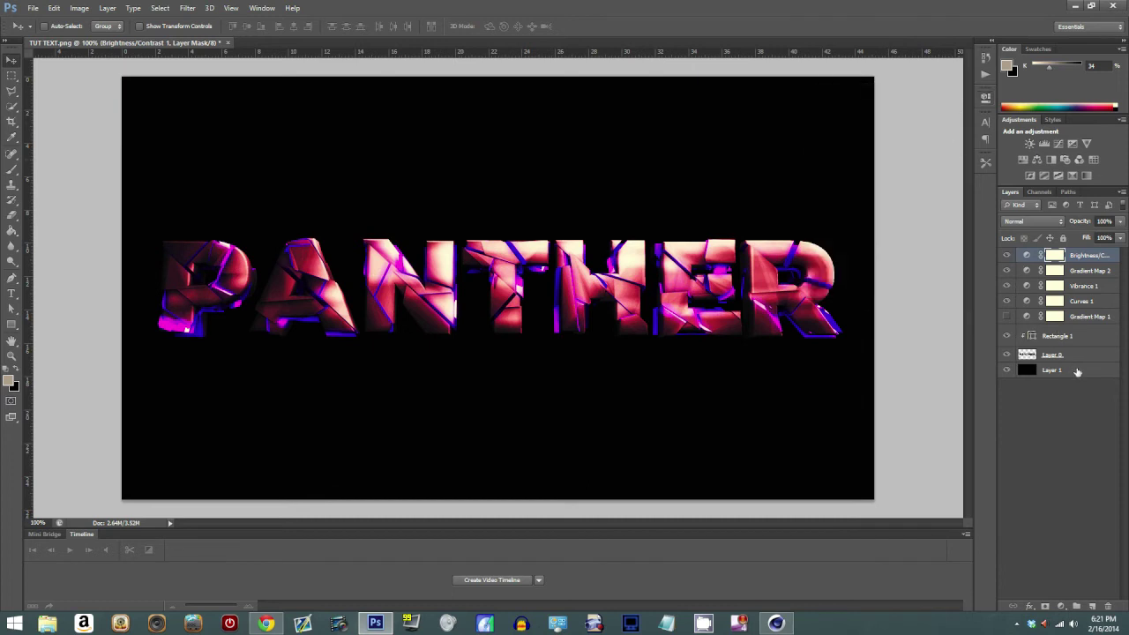
Compare the text with the Gradient Map 1 layer shown and hidden, ending with it hidden
click(1008, 316)
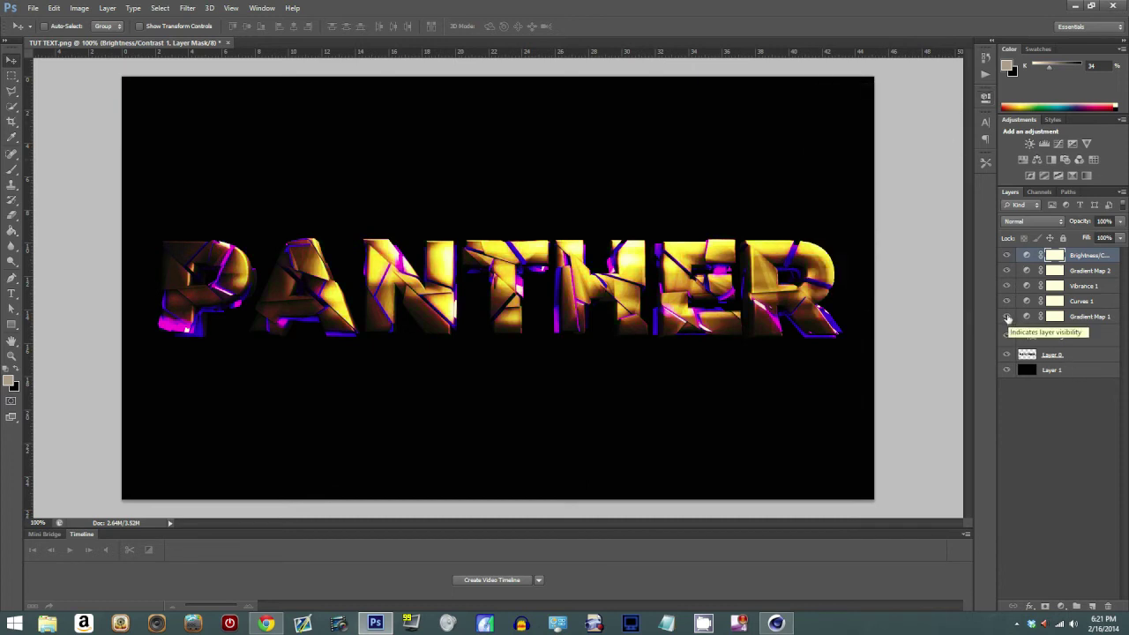
click(1006, 317)
click(1007, 316)
click(1006, 317)
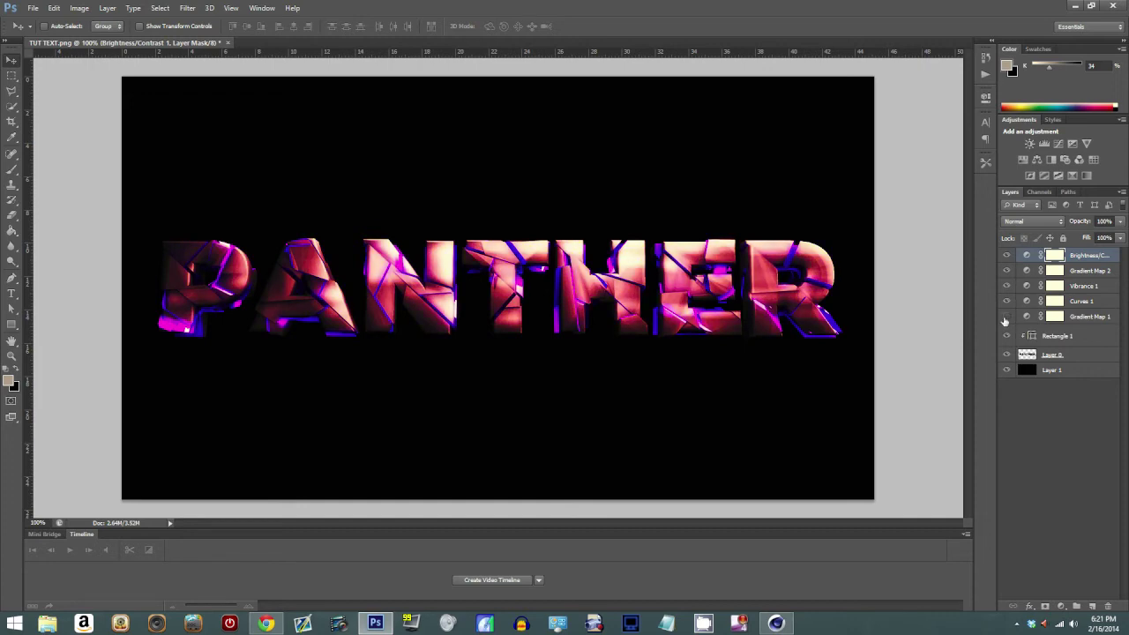
click(1047, 423)
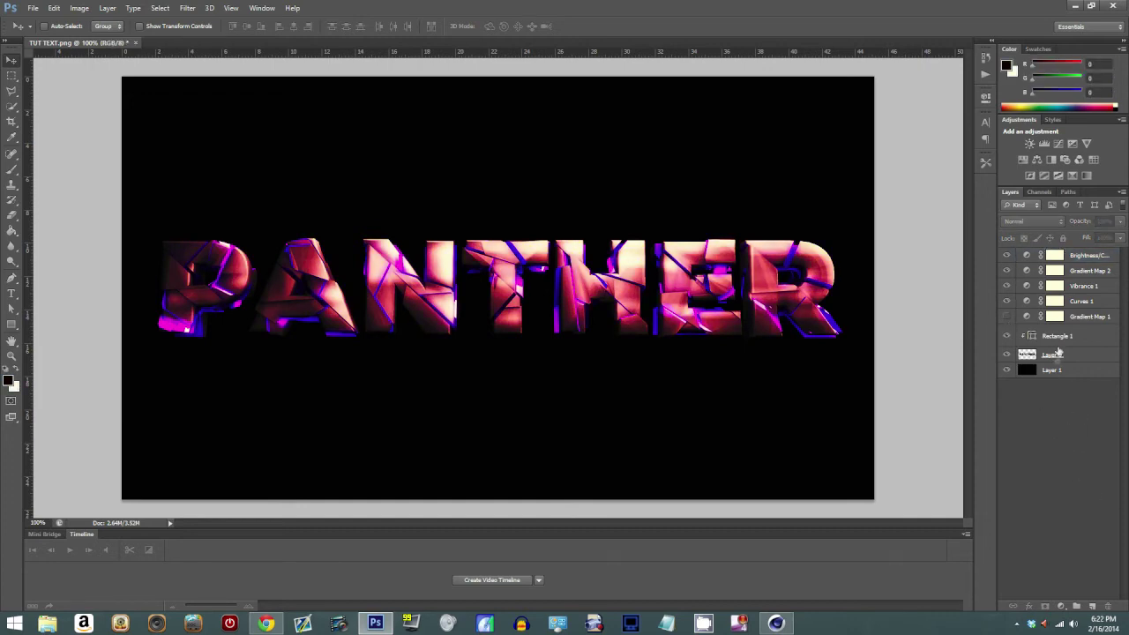
click(1064, 360)
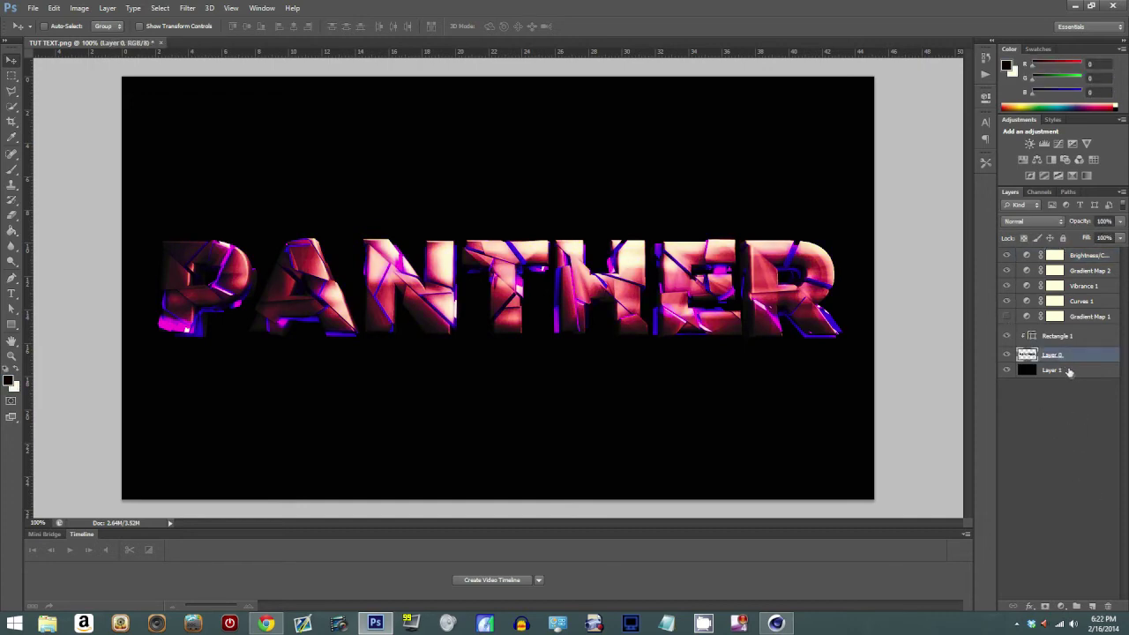
double_click(1113, 356)
drag(869, 286, 1080, 247)
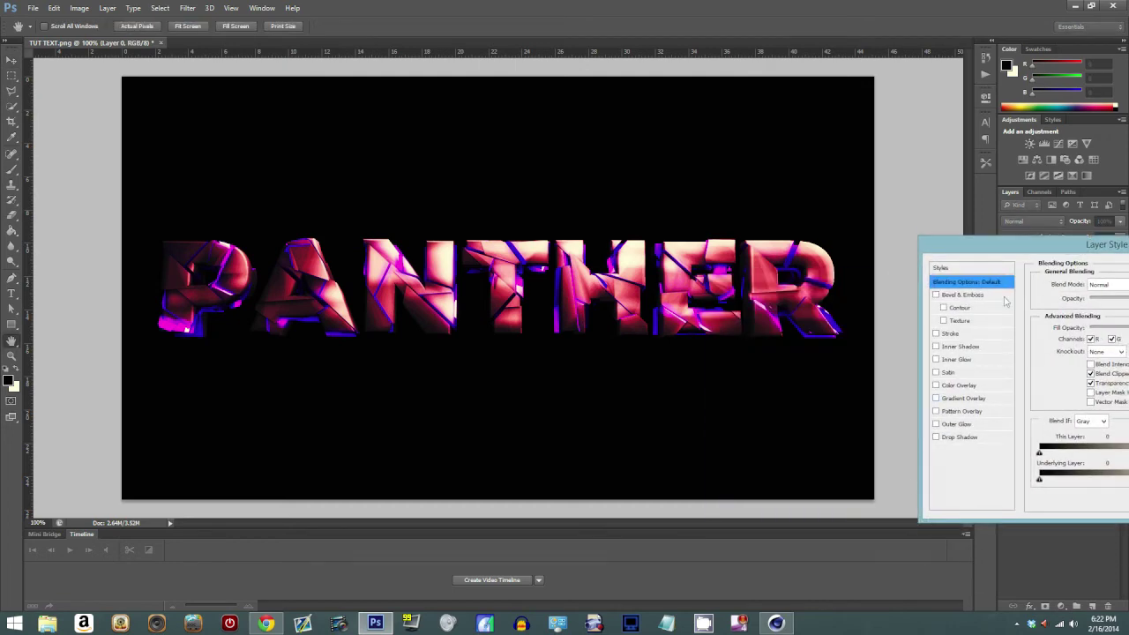
drag(1064, 244, 636, 302)
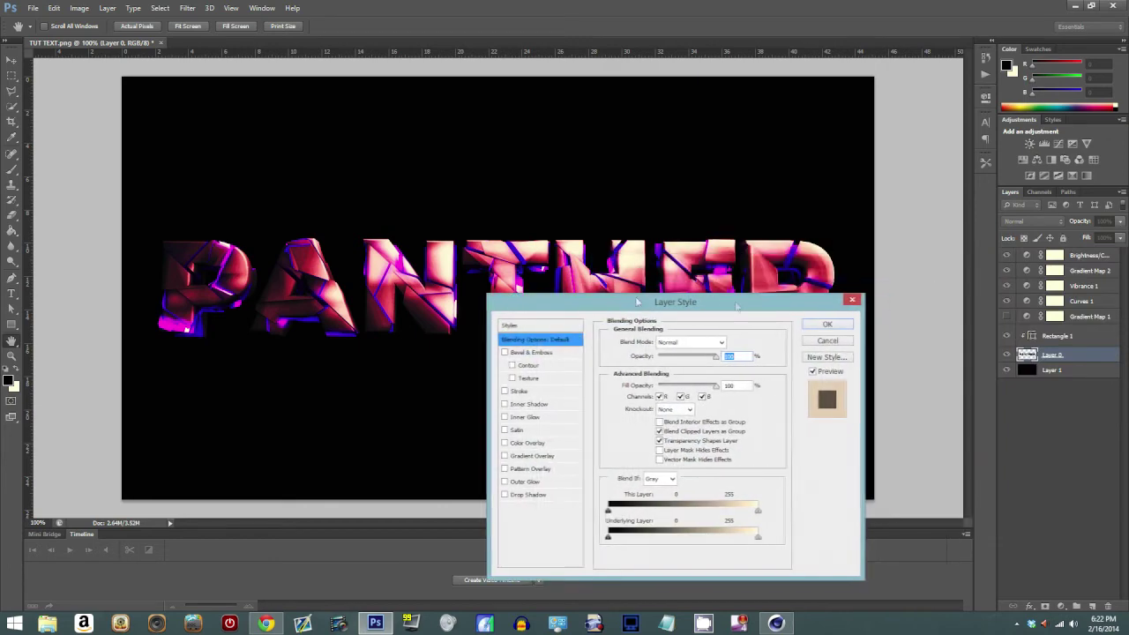
click(851, 300)
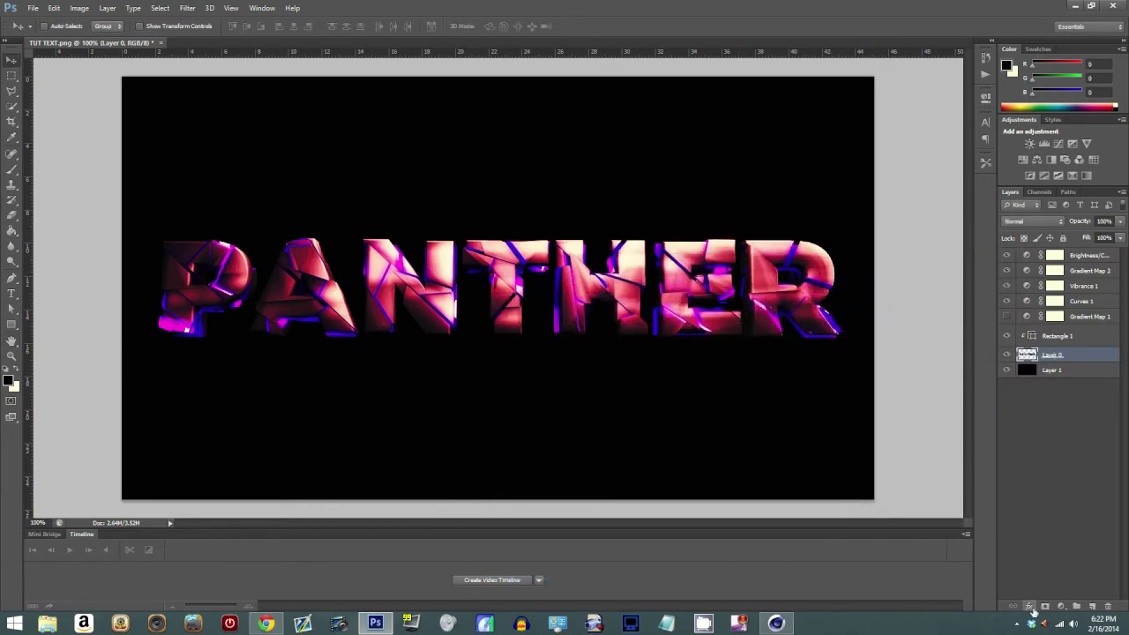
click(1031, 607)
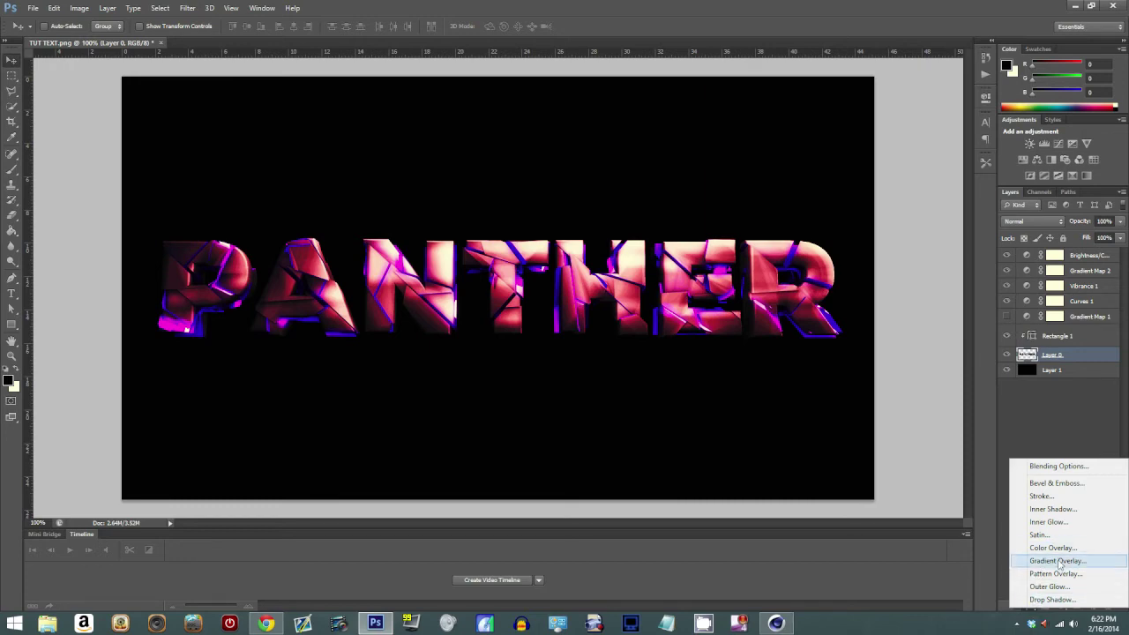
click(1057, 560)
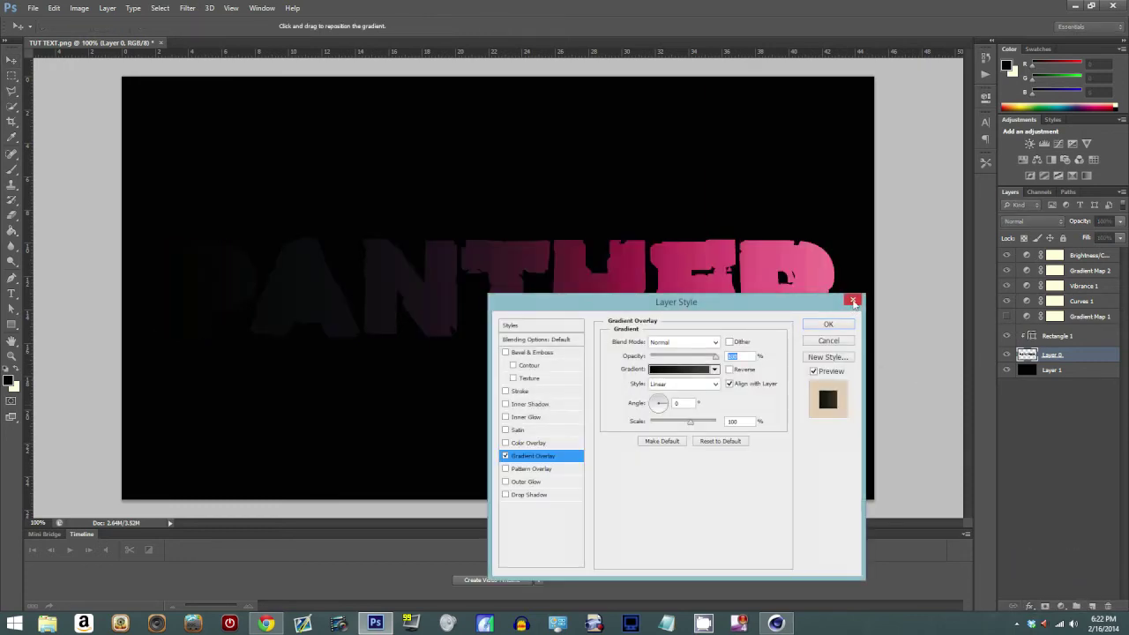
click(853, 302)
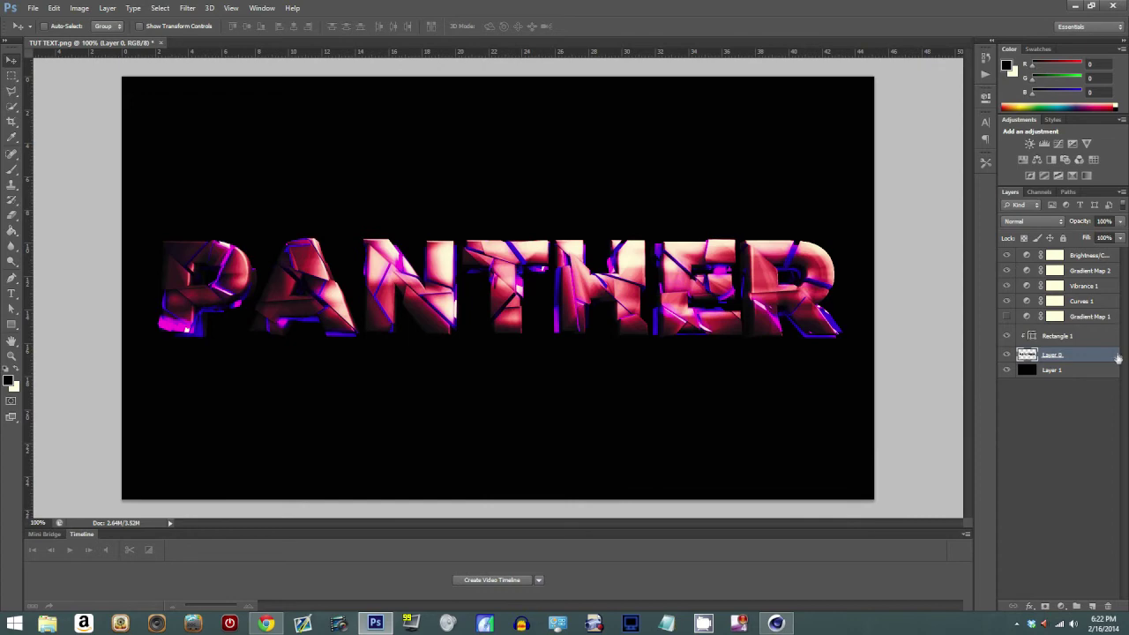
Enable a Gradient Overlay on the PANTHER text layer with the Linear style and an angle of 90°
double_click(1119, 354)
drag(662, 310, 923, 328)
click(768, 477)
click(798, 476)
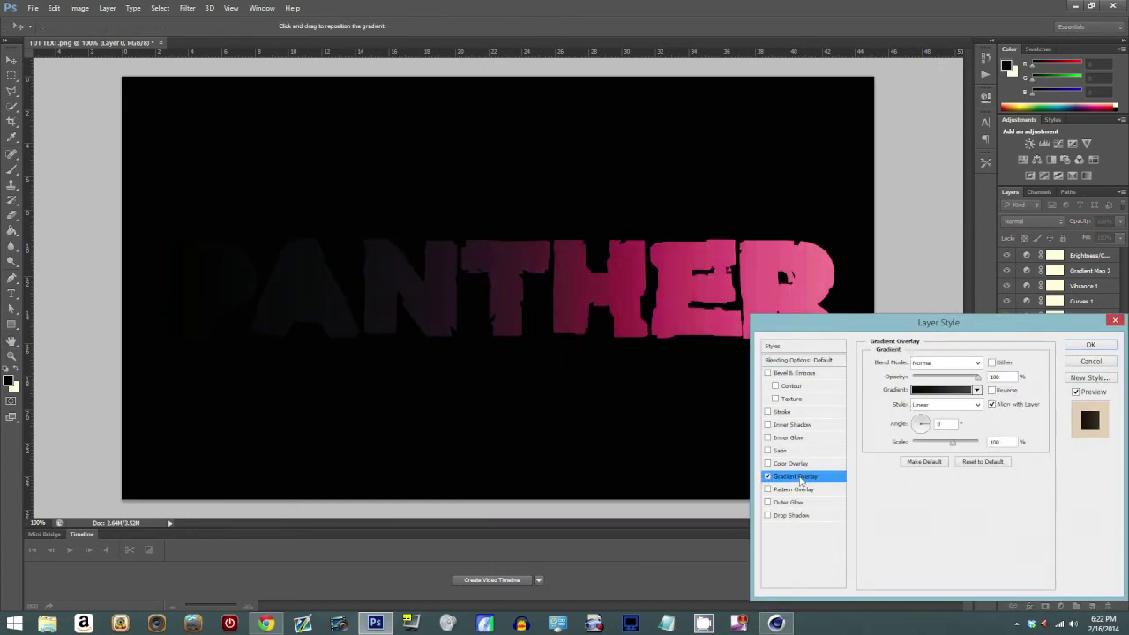
click(967, 405)
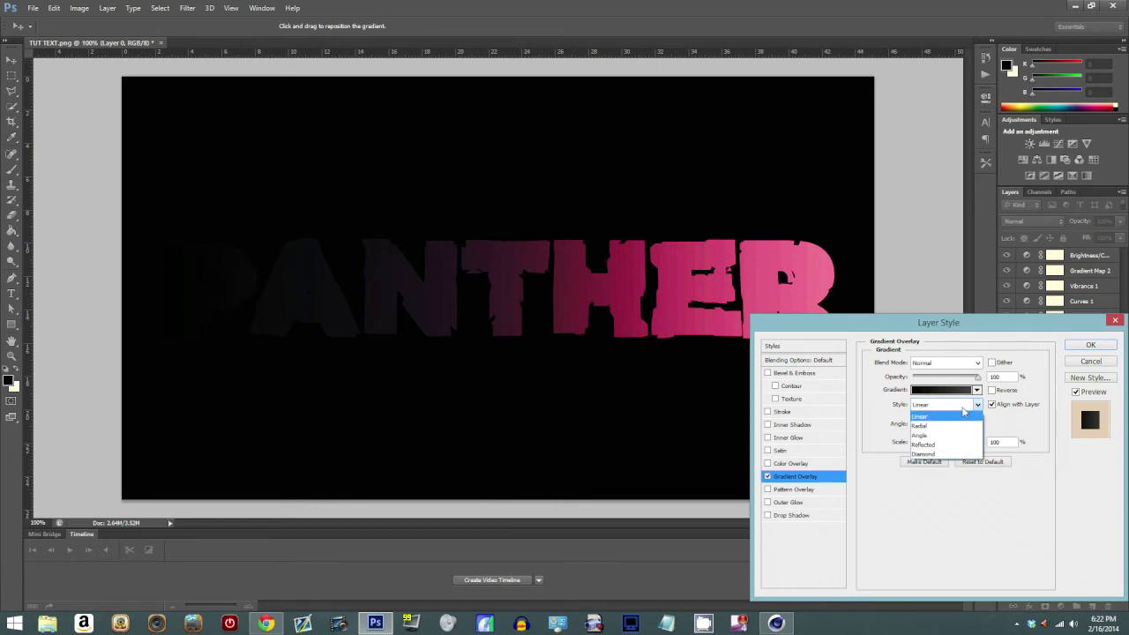
click(964, 411)
click(962, 406)
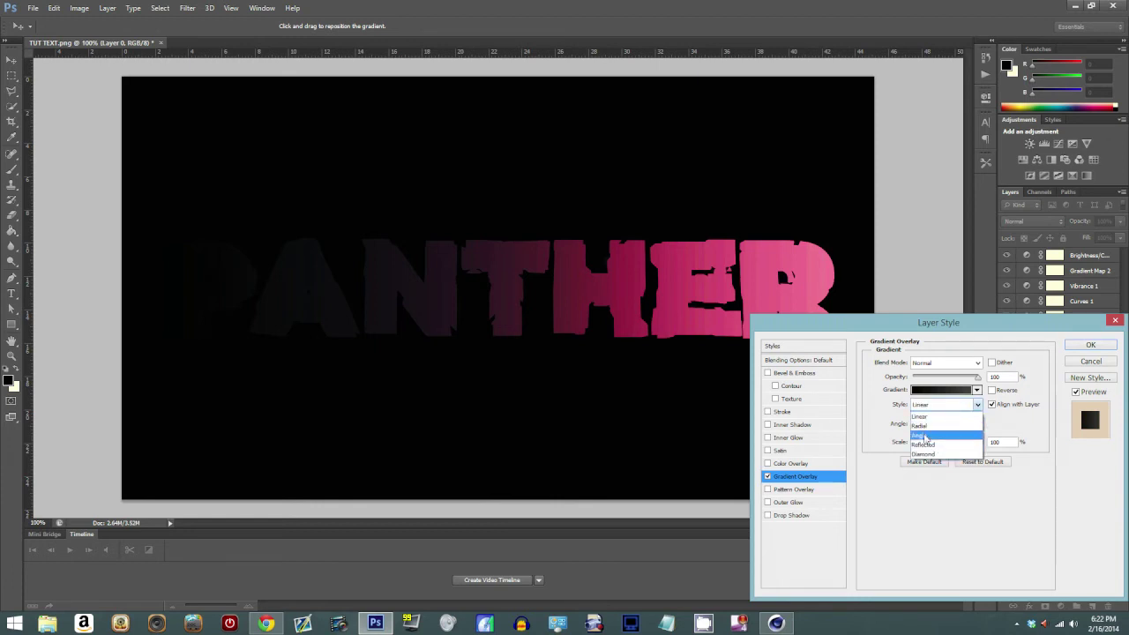
click(941, 411)
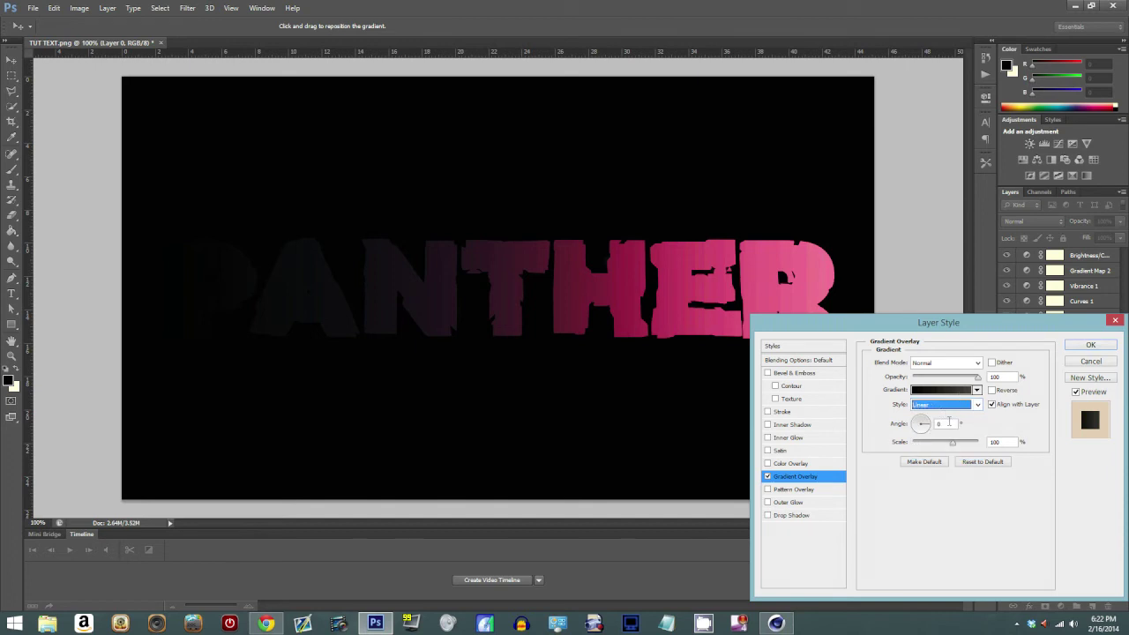
key(Tab)
text(90)
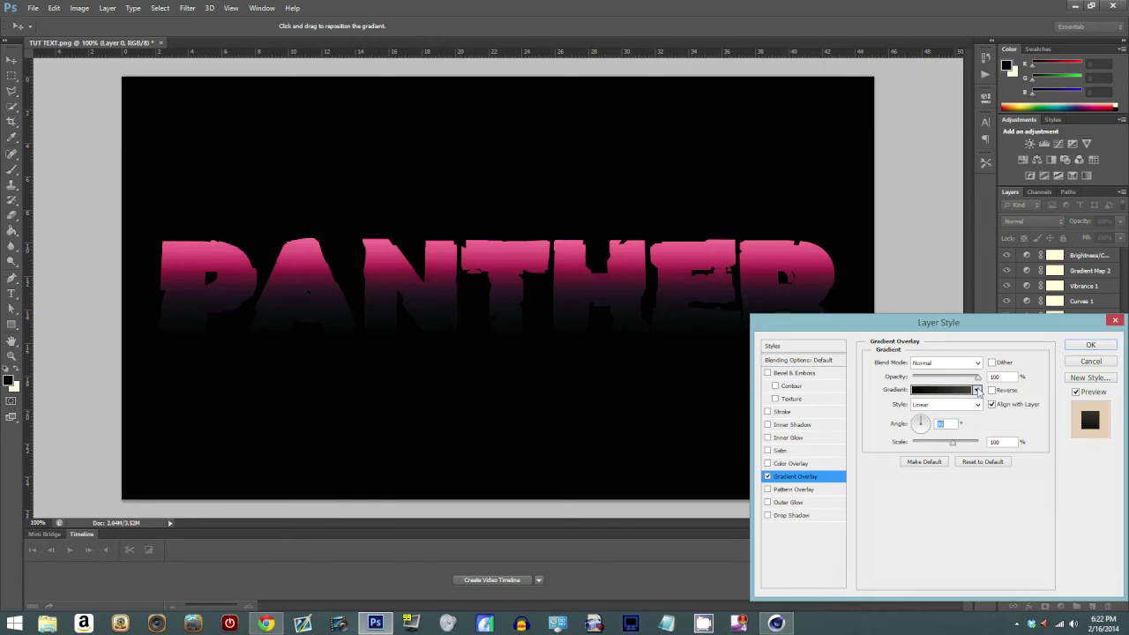
Choose the black-to-white gradient preset for the overlay and set its scale to 10%
click(977, 390)
scroll(937, 281, up, 2)
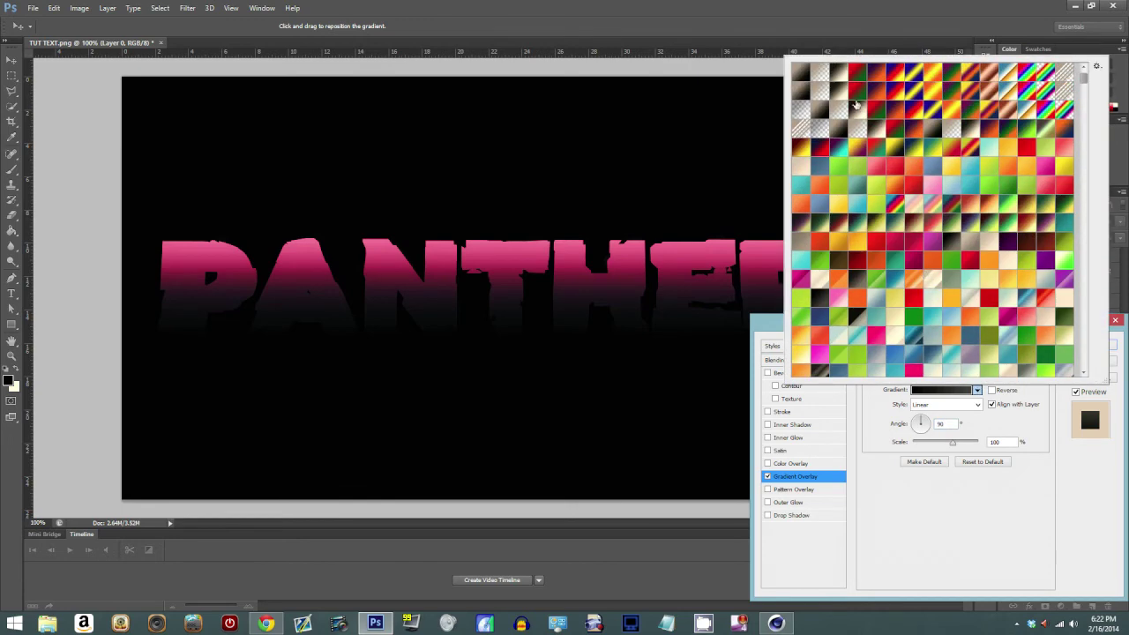
click(839, 75)
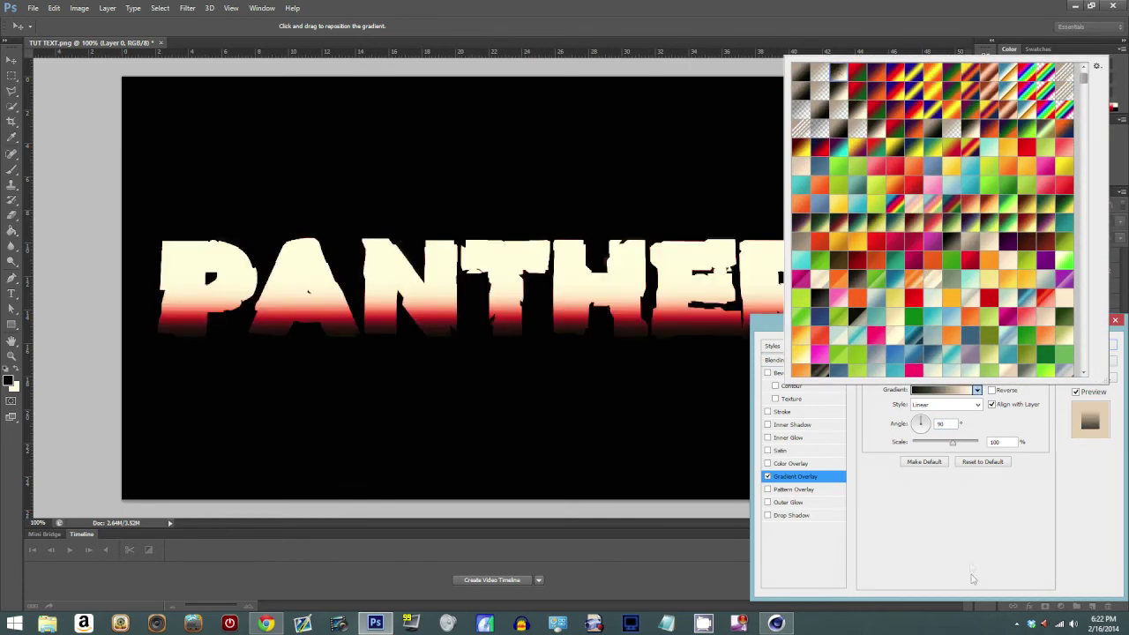
click(972, 523)
drag(953, 443, 900, 443)
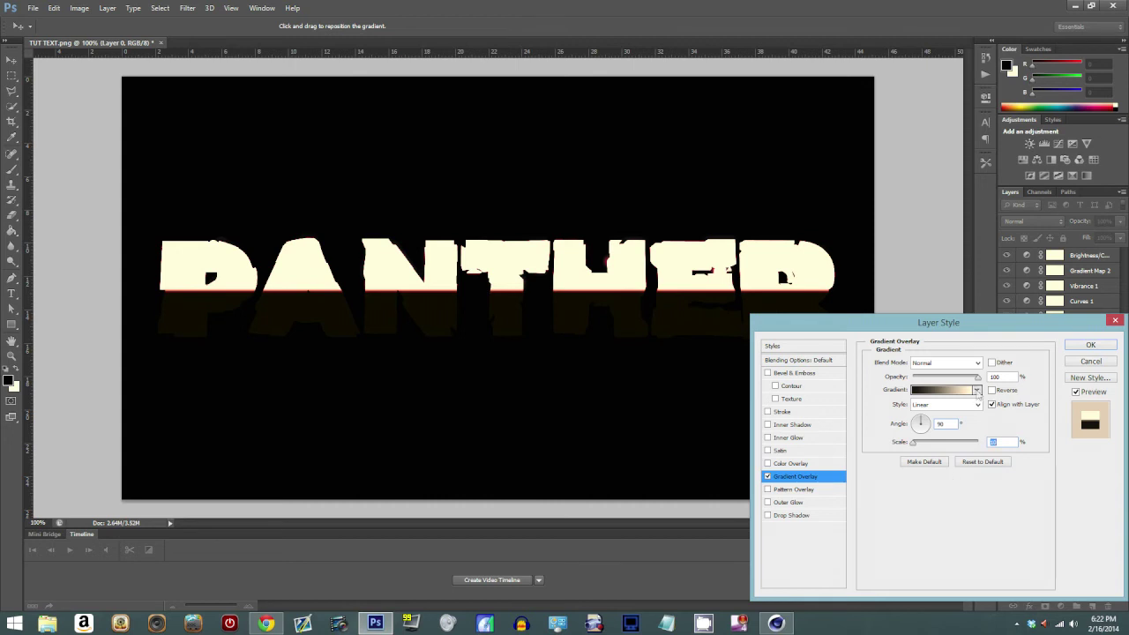
Set the gradient overlay's blend mode to Overlay, lower its opacity to almost zero and apply the layer style
click(977, 364)
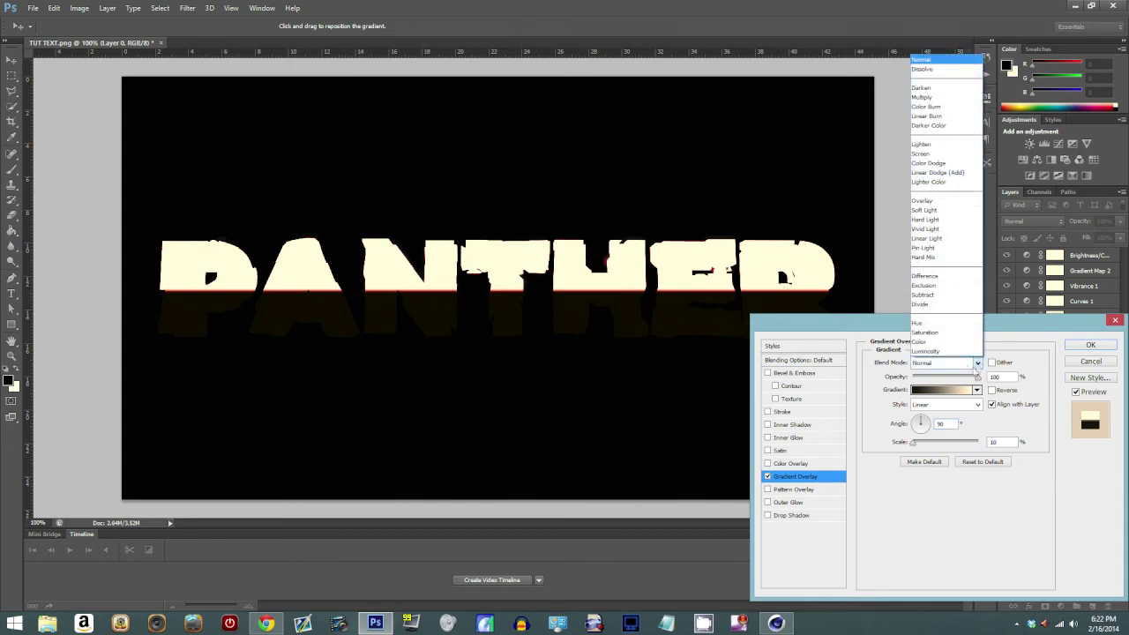
click(927, 201)
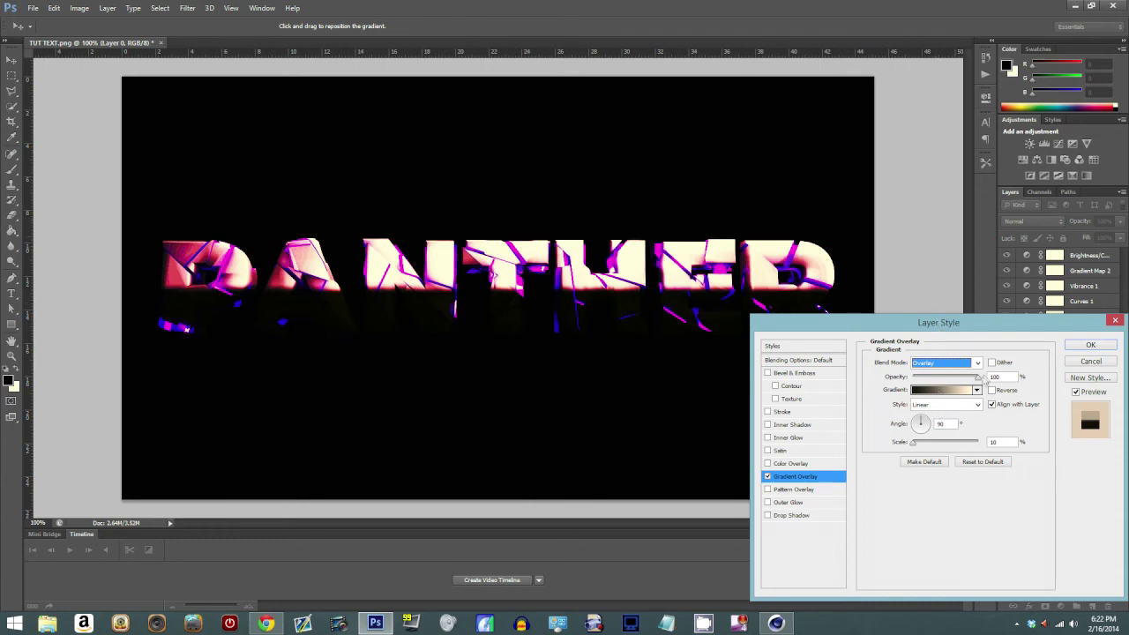
drag(978, 379, 922, 380)
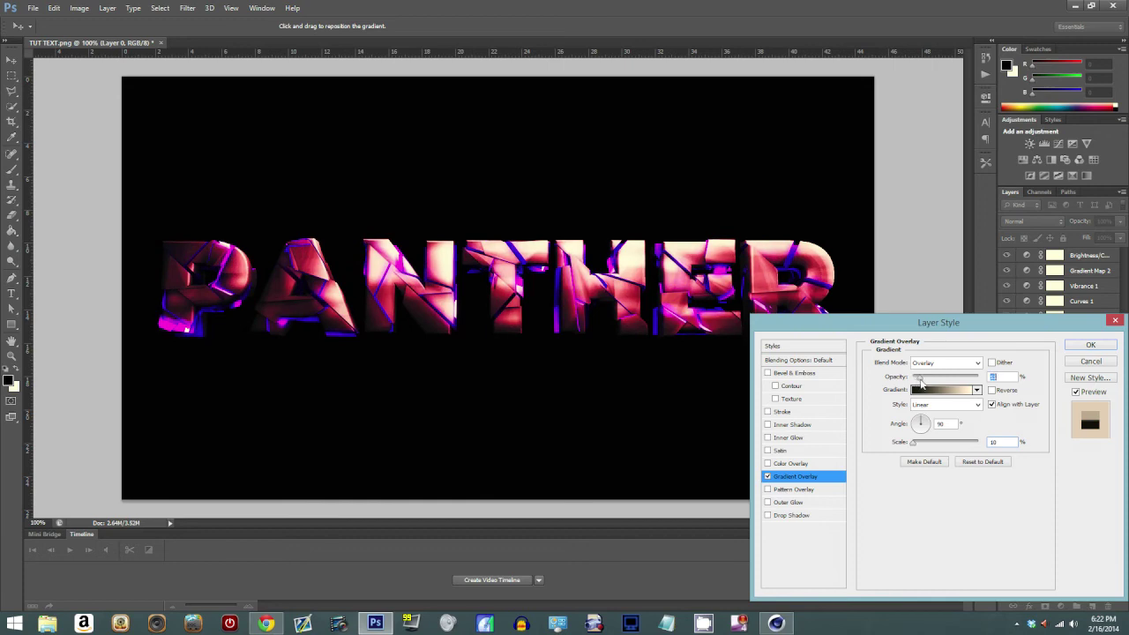
drag(922, 379, 915, 379)
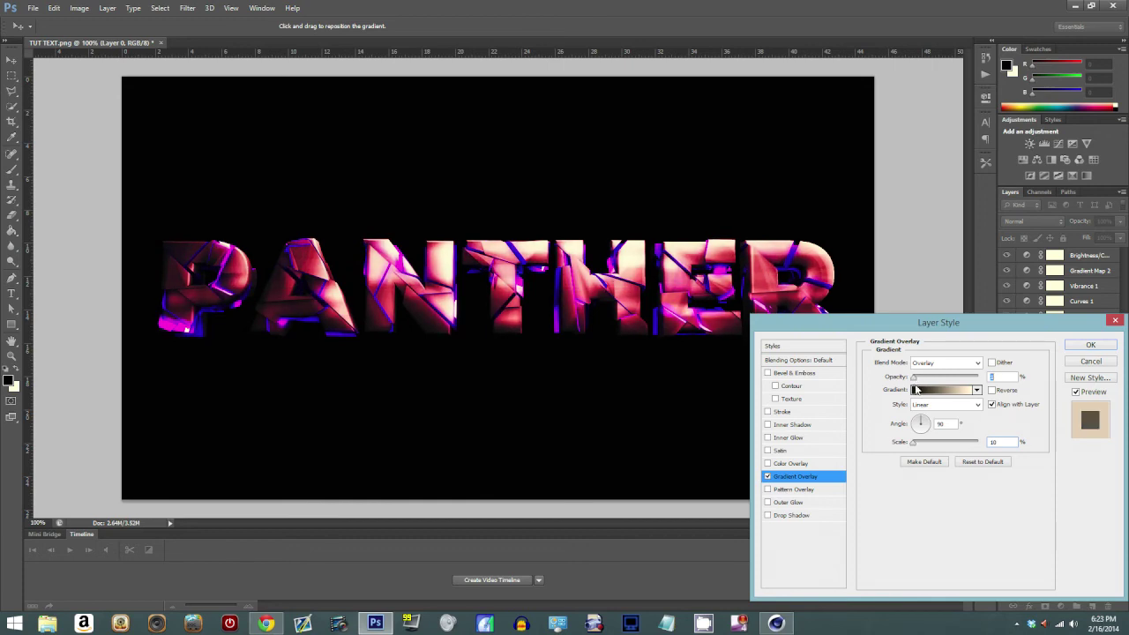
click(1090, 345)
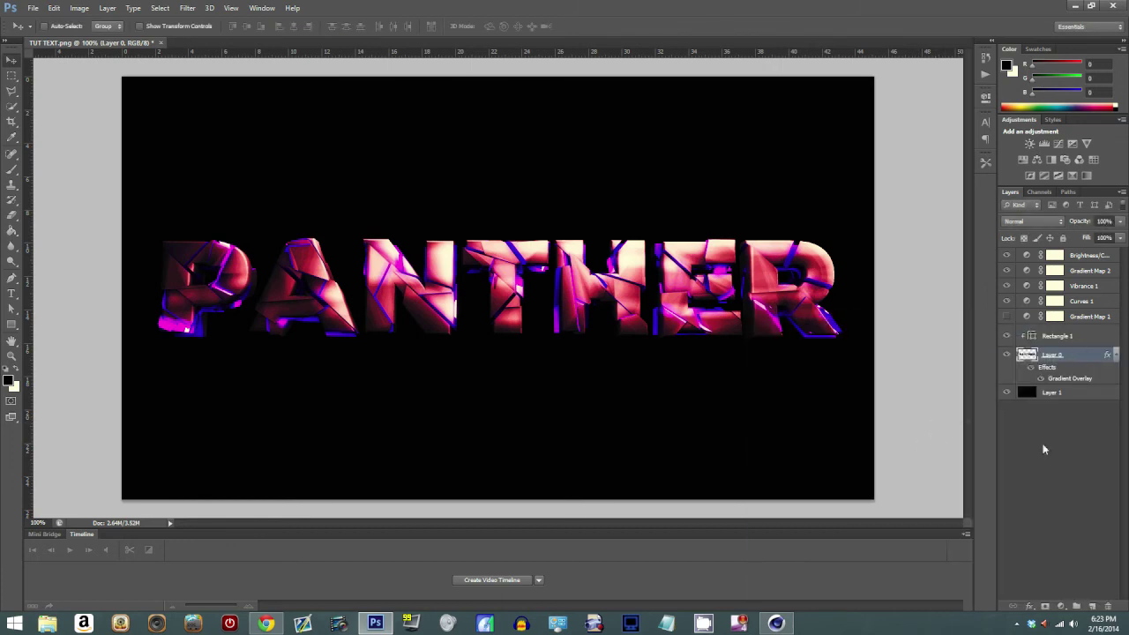
Hide the black background layer and compare the text with Gradient Map 1 shown and hidden, leaving it hidden
click(1006, 392)
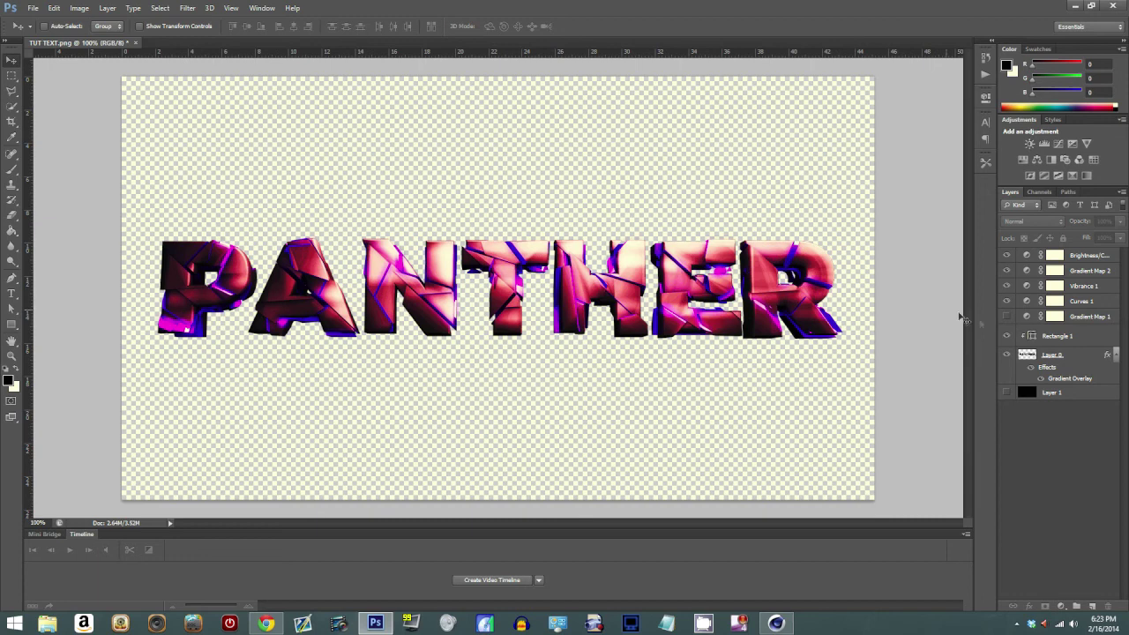
click(1007, 316)
click(1006, 316)
Move the PANTHER text layer slightly left and down on the canvas
click(464, 302)
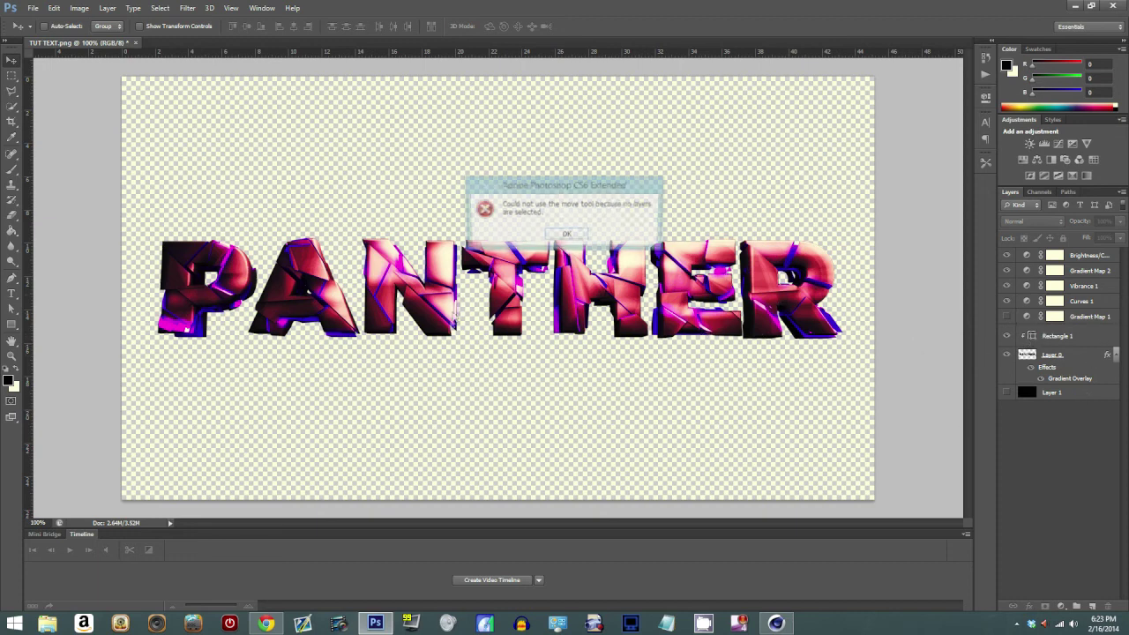
click(565, 235)
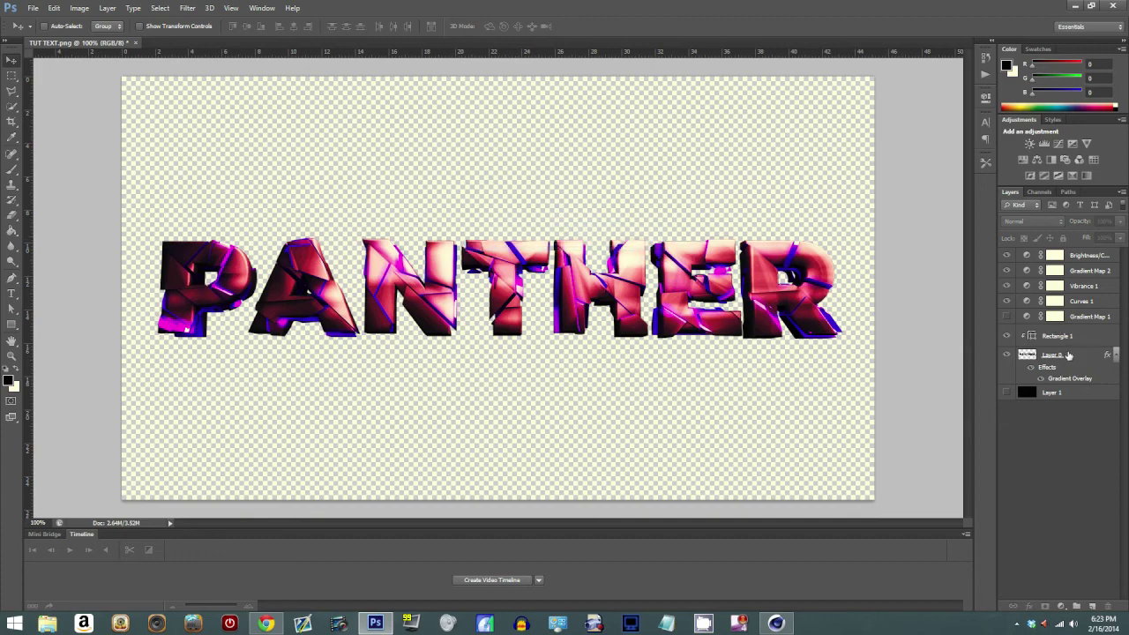
click(1066, 356)
mouse_move(465, 297)
mouse_down()
mouse_move(445, 220)
mouse_move(466, 302)
mouse_move(456, 324)
mouse_move(455, 303)
mouse_up()
Merge the clipped Rectangle 1 layer with the PANTHER text layer below it
click(1067, 340)
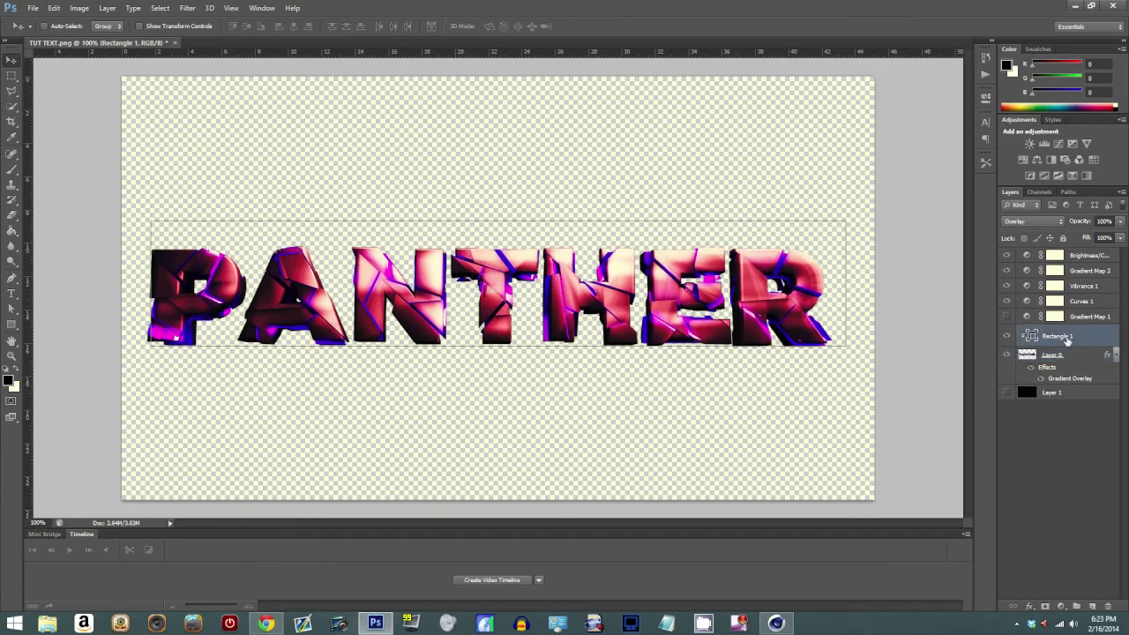
shift+click(1058, 367)
key(ctrl+e)
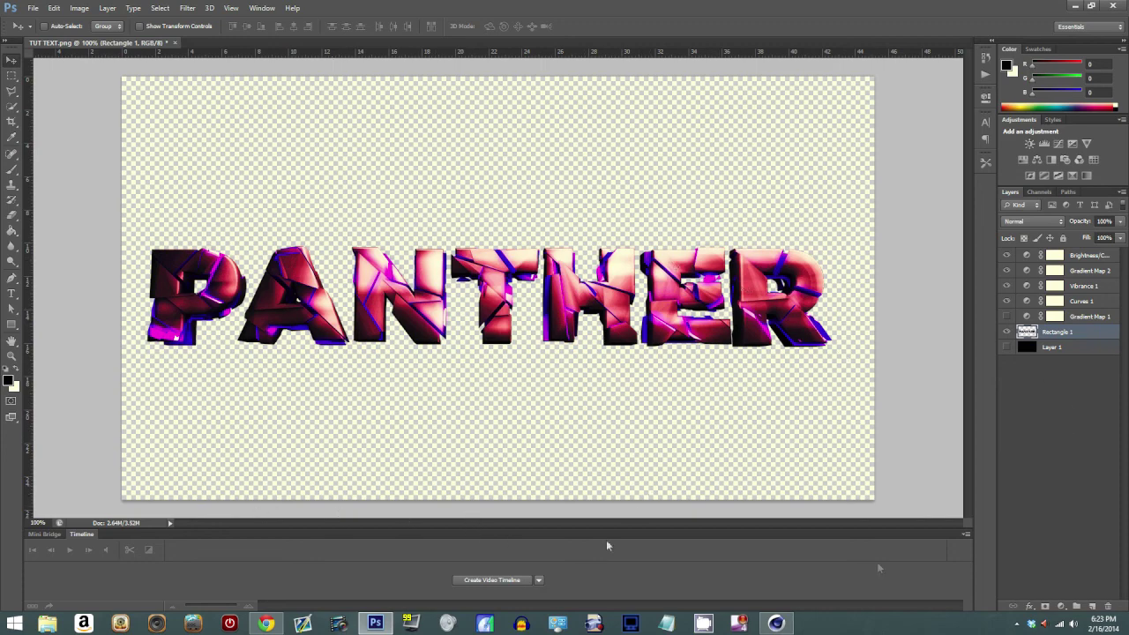
Switch to Cinema 4D, close the Picture Viewer and render the PANTHER text in the perspective view
click(793, 627)
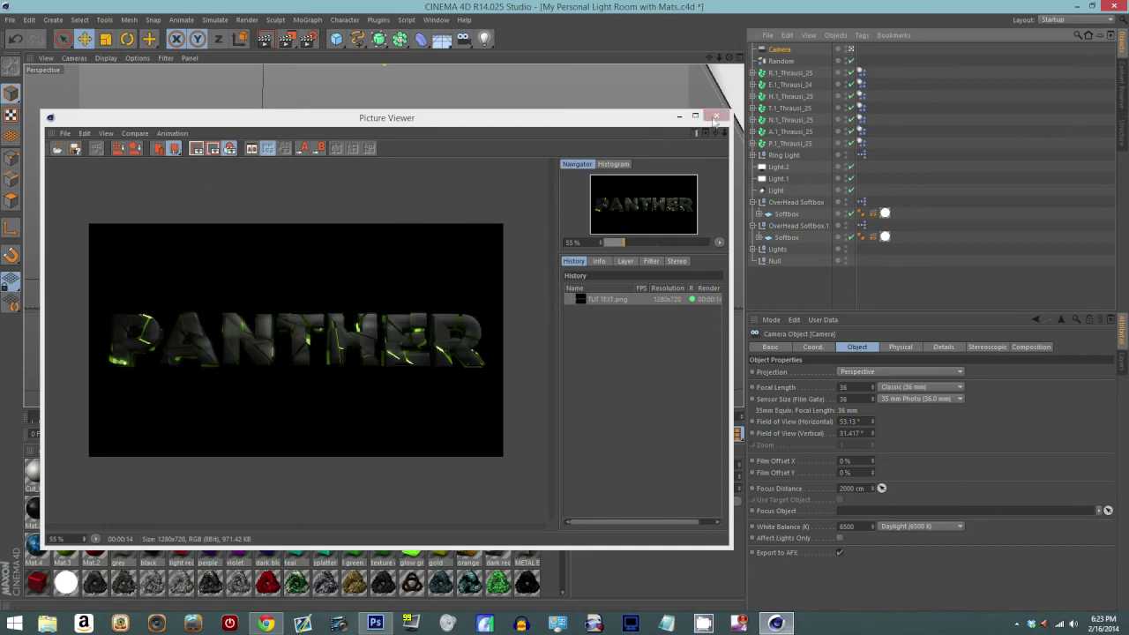
click(715, 116)
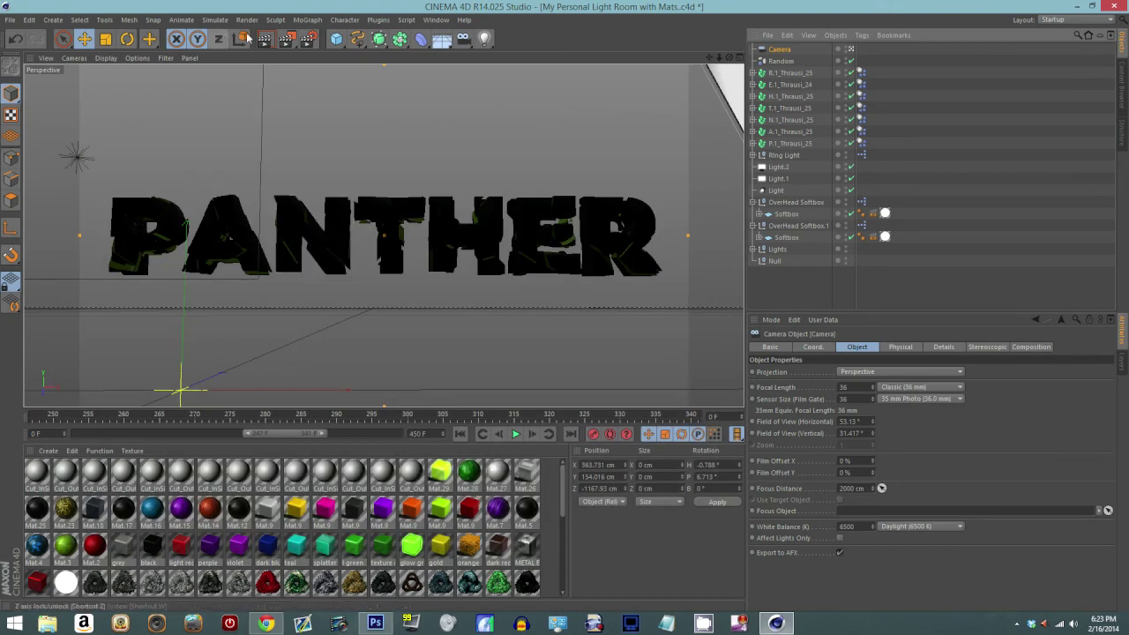
click(265, 40)
click(249, 182)
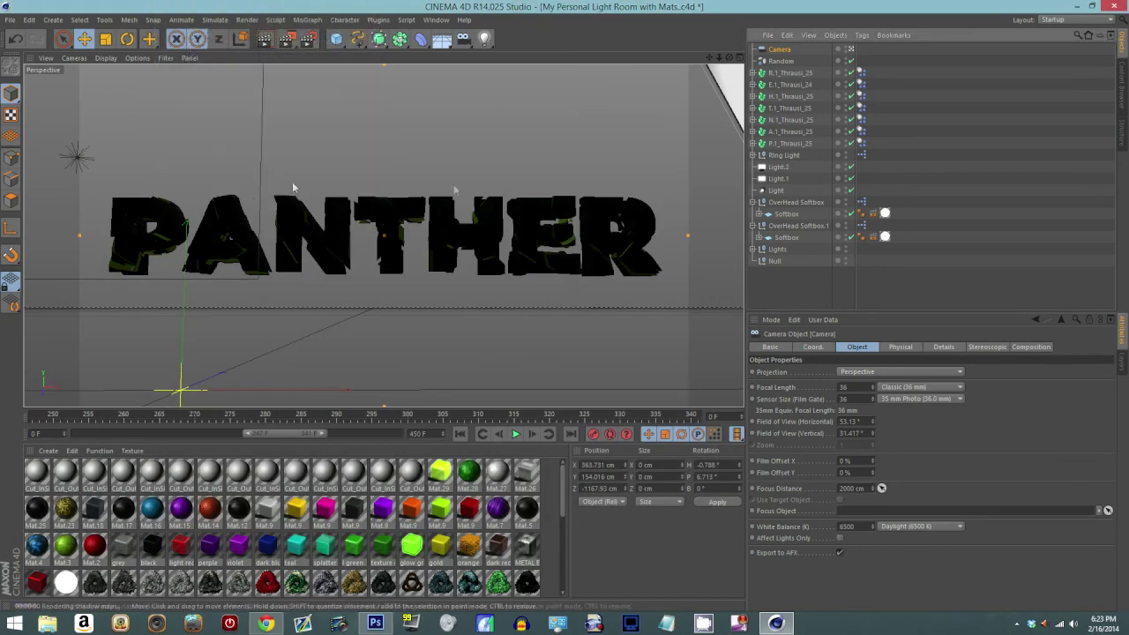